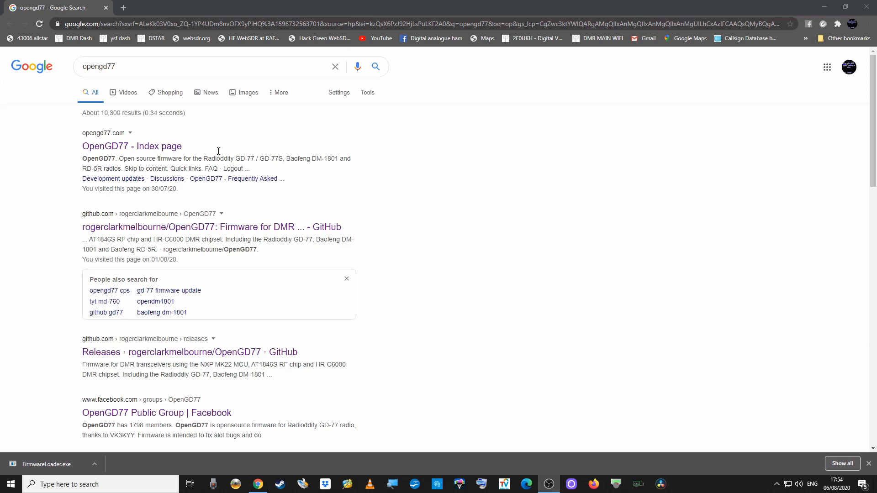
Re-run the Google search for opengd77.
{"action": "left_click", "coordinate": [123, 70]}
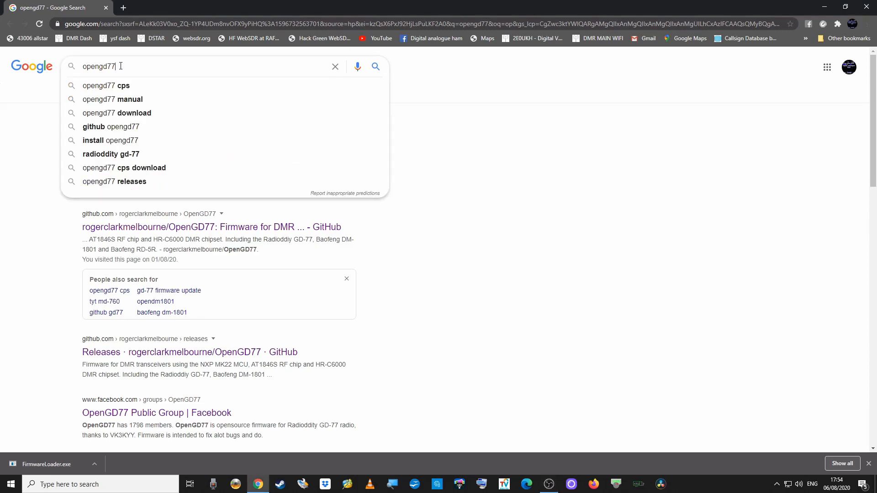
{"action": "left_click_drag", "start_coordinate": [120, 66], "coordinate": [84, 66]}
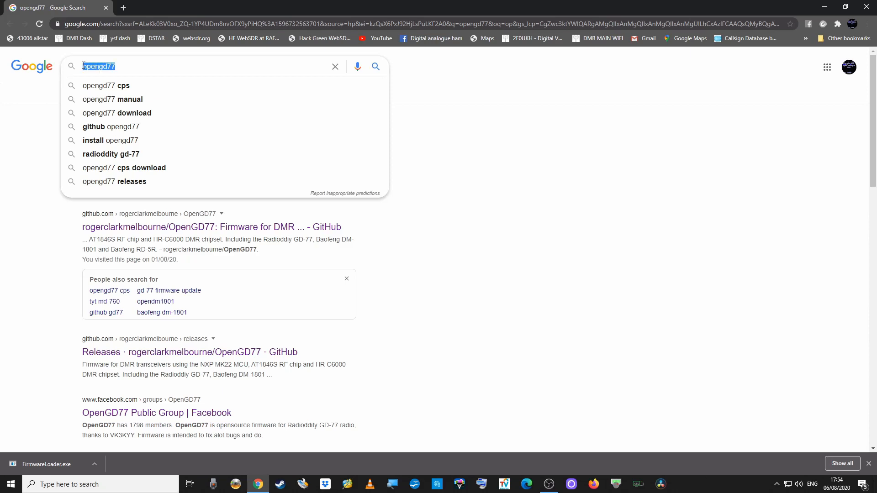
{"action": "left_click", "coordinate": [129, 67]}
{"action": "left_click", "coordinate": [375, 68]}
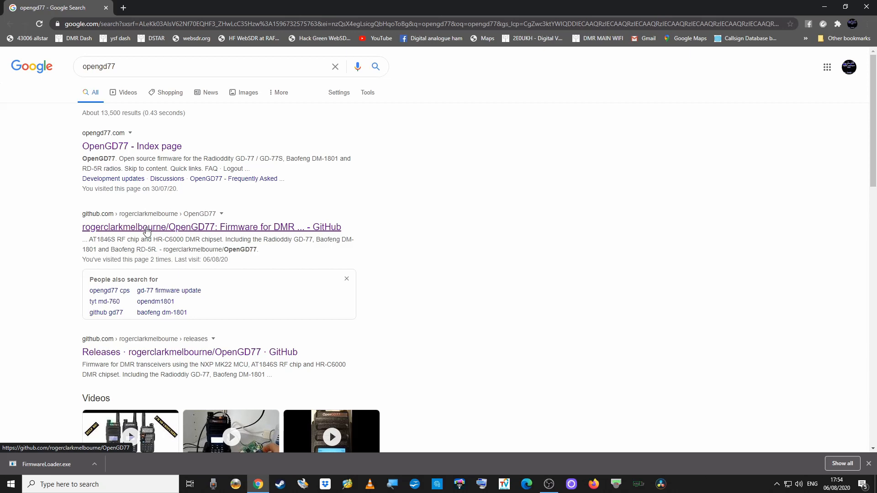
Open the rogerclarkmelbourne/OpenGD77 GitHub result, reload it and scroll down the repository page.
{"action": "left_click", "coordinate": [146, 231]}
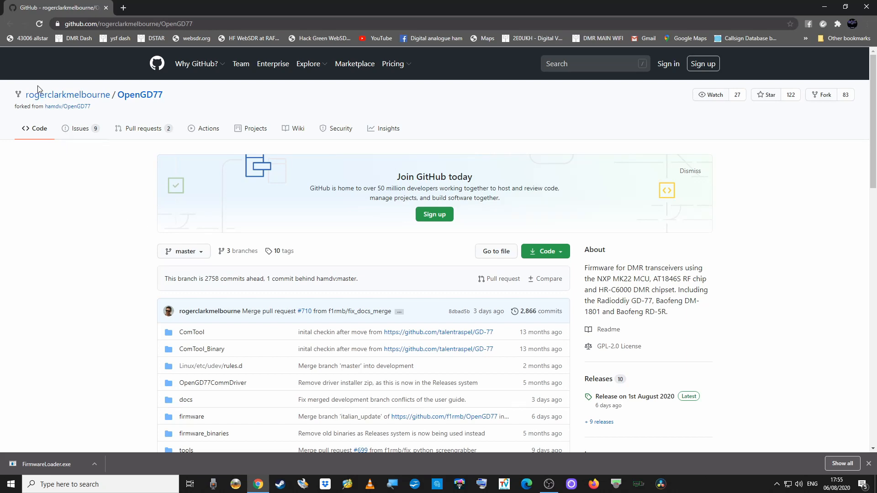
{"action": "left_click", "coordinate": [144, 100]}
{"action": "scroll", "coordinate": [281, 298], "scroll_direction": "down", "scroll_amount": 3}
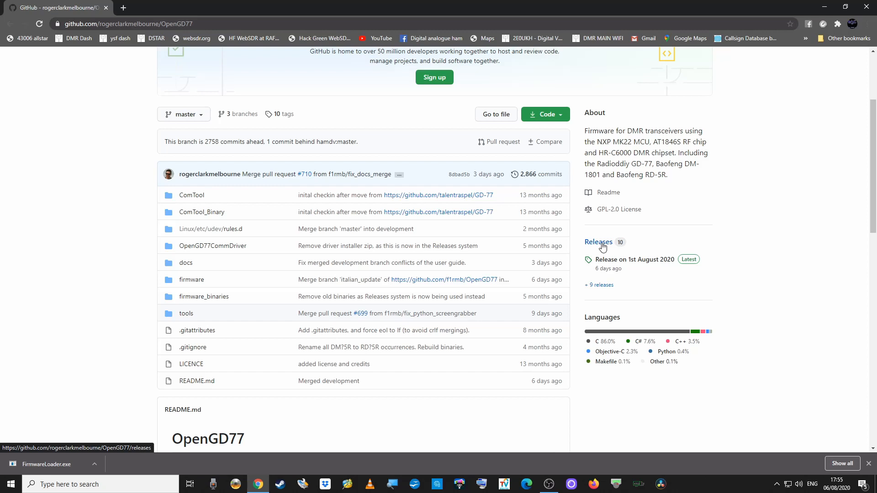
Go to the OpenGD77 Releases page and scroll down to the 1st August 2020 stable release notes.
{"action": "left_click", "coordinate": [602, 246]}
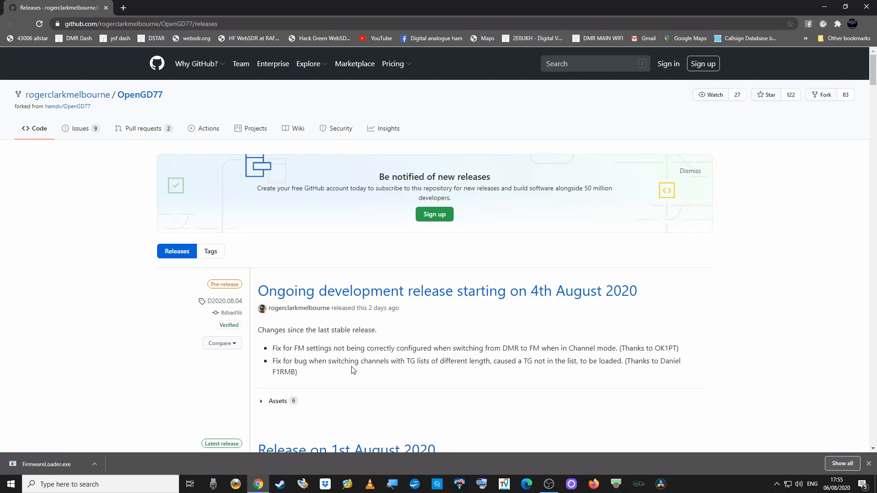
{"action": "scroll", "coordinate": [352, 370], "scroll_direction": "down", "scroll_amount": 1}
{"action": "scroll", "coordinate": [352, 370], "scroll_direction": "down", "scroll_amount": 1}
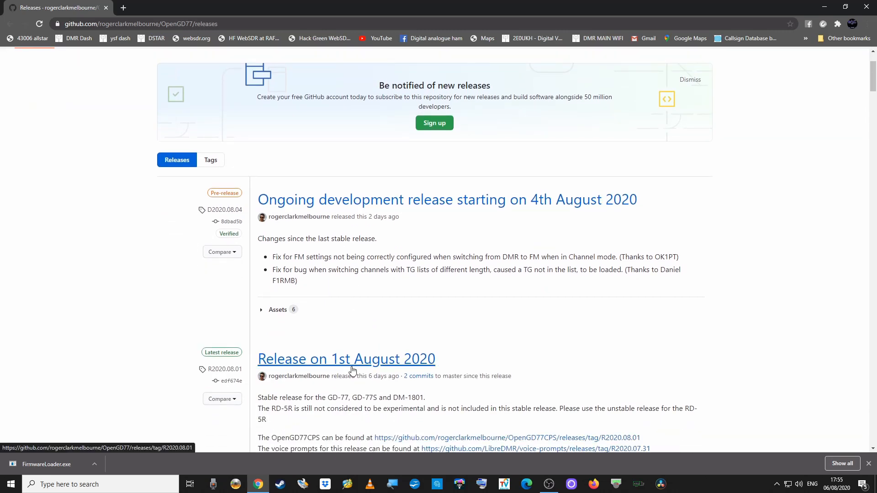
{"action": "scroll", "coordinate": [352, 370], "scroll_direction": "down", "scroll_amount": 1}
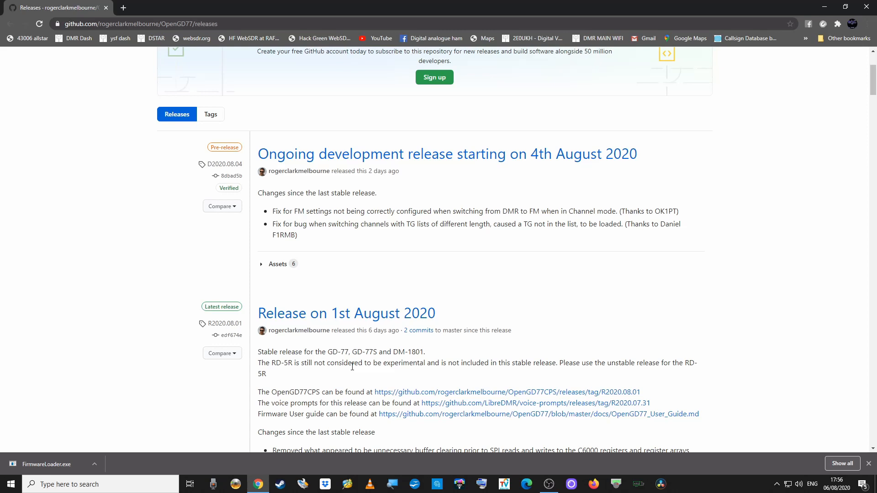
{"action": "scroll", "coordinate": [352, 367], "scroll_direction": "down", "scroll_amount": 4}
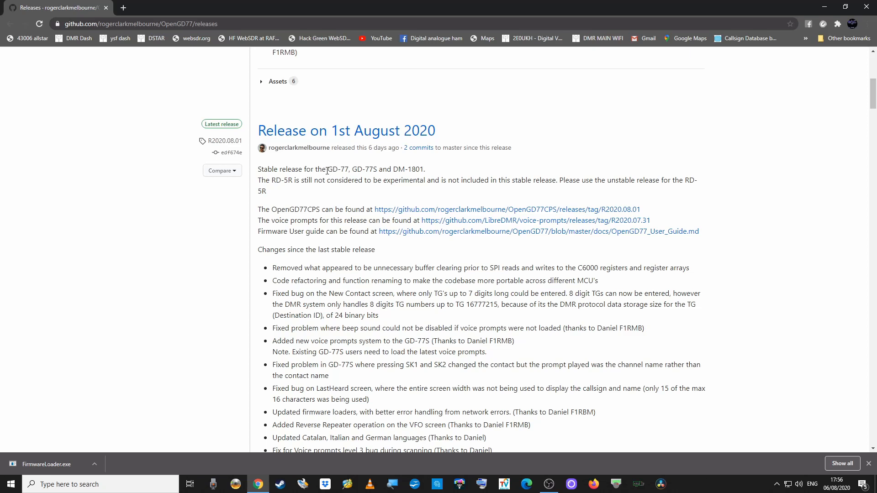
{"action": "left_click_drag", "start_coordinate": [326, 171], "coordinate": [377, 170]}
{"action": "left_click", "coordinate": [392, 169]}
{"action": "left_click_drag", "start_coordinate": [391, 169], "coordinate": [425, 172]}
{"action": "left_click_drag", "start_coordinate": [272, 182], "coordinate": [295, 182]}
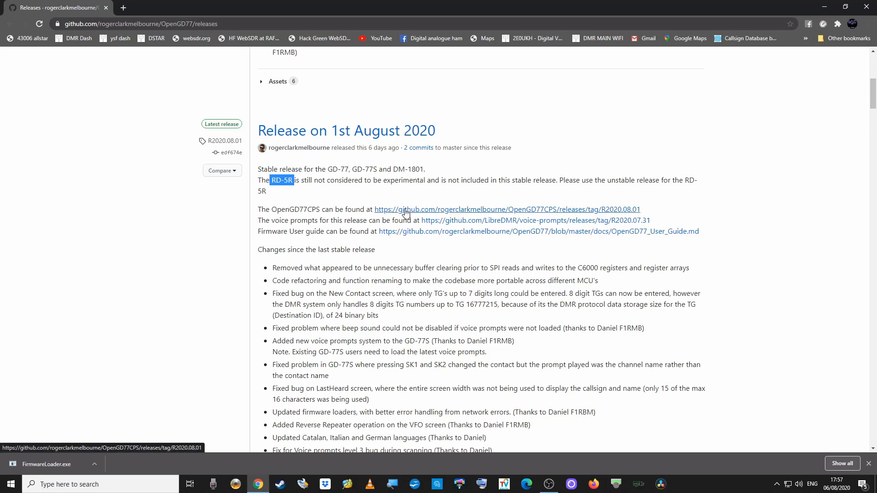
Download OpenGD77CPSInstaller.exe from the OpenGD77CPS release assets and return to the release notes.
{"action": "left_click", "coordinate": [406, 211]}
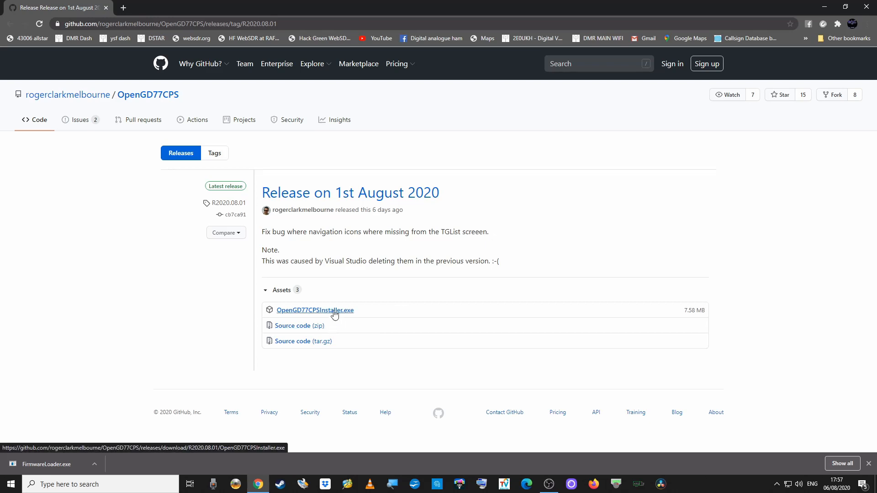
{"action": "left_click", "coordinate": [335, 312]}
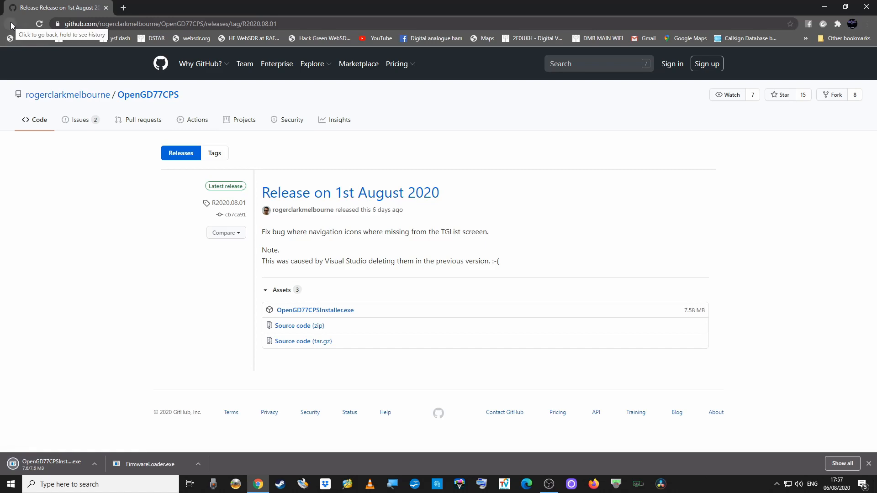
{"action": "left_click", "coordinate": [10, 23]}
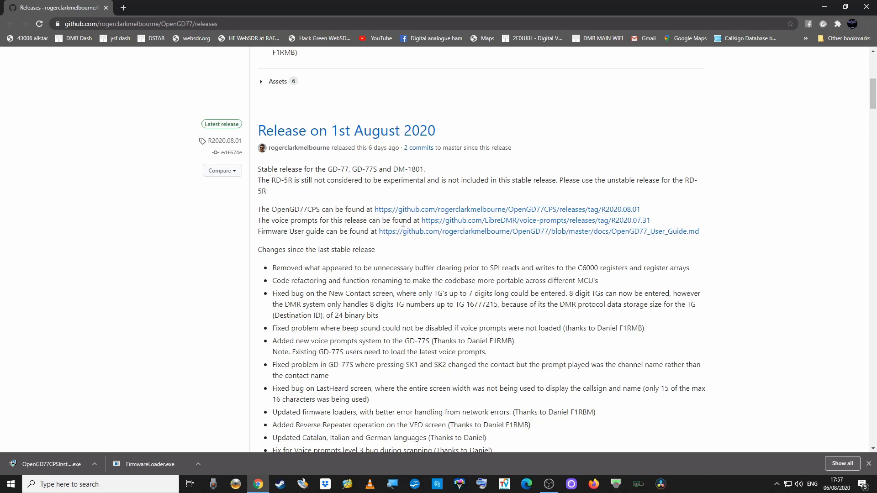
Download english_usa_kimberly.vpr from the R2020.07.31 voice-prompts release and return to the release notes.
{"action": "left_click", "coordinate": [458, 223]}
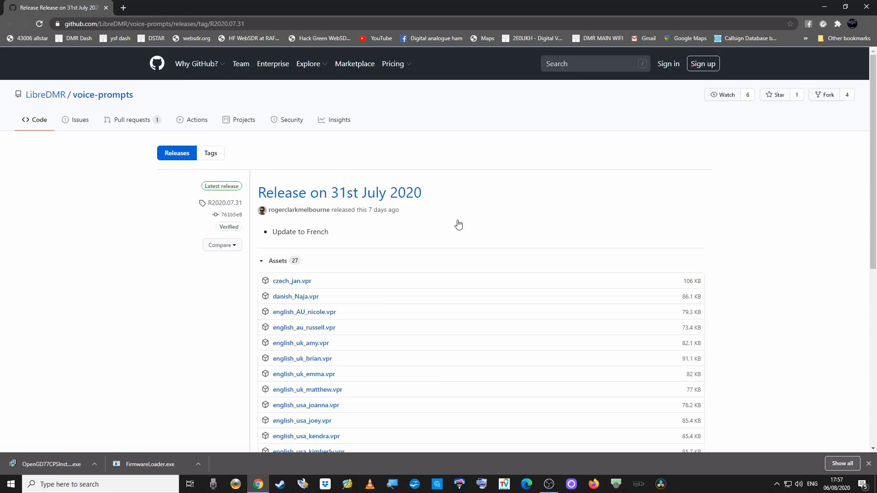
{"action": "scroll", "coordinate": [458, 223], "scroll_direction": "down", "scroll_amount": 2}
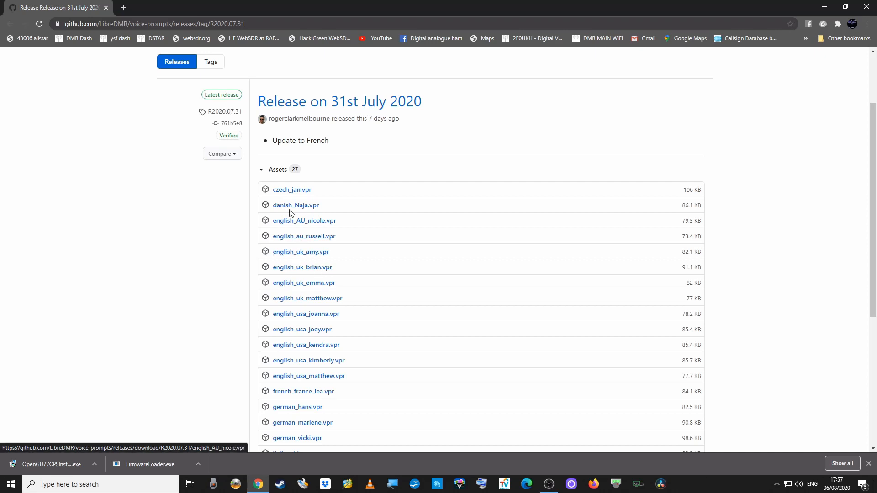
{"action": "scroll", "coordinate": [321, 353], "scroll_direction": "down", "scroll_amount": 3}
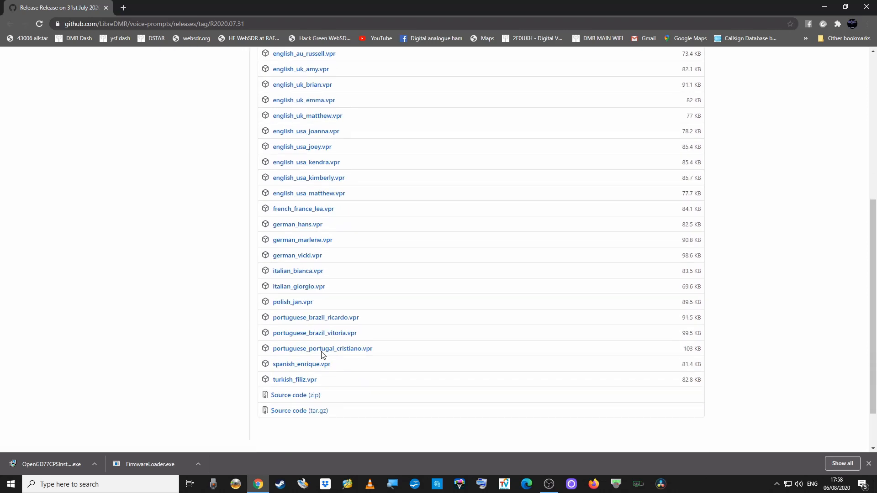
{"action": "scroll", "coordinate": [321, 354], "scroll_direction": "up", "scroll_amount": 2}
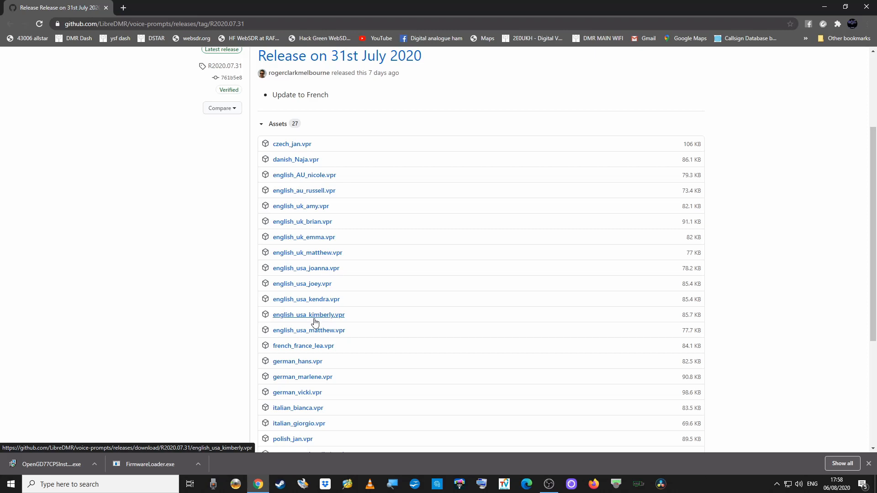
{"action": "left_click", "coordinate": [317, 319]}
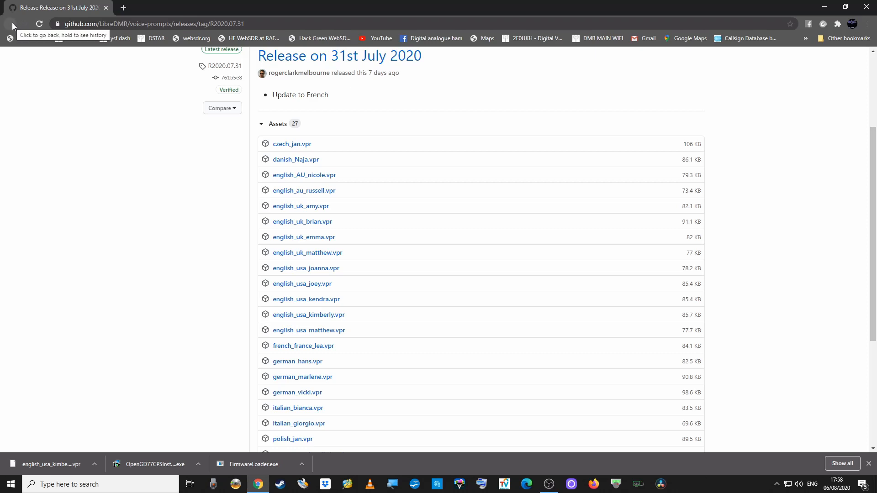
{"action": "left_click", "coordinate": [12, 22]}
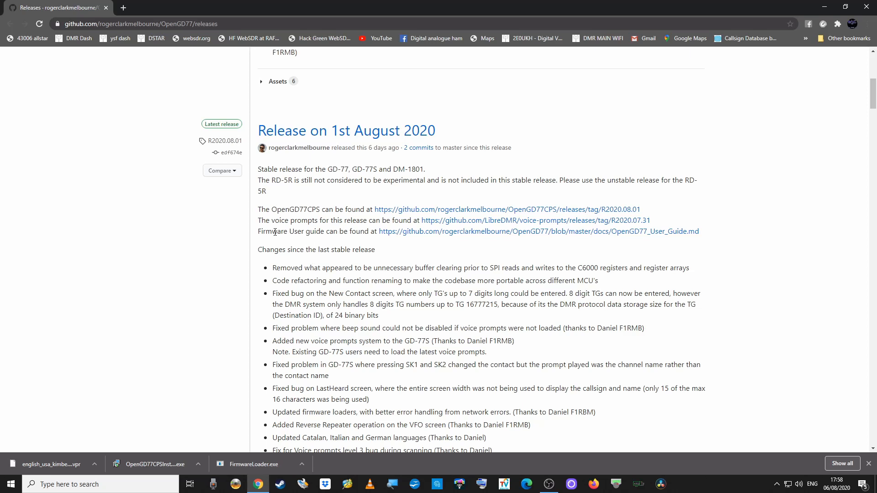
{"action": "left_click", "coordinate": [419, 236]}
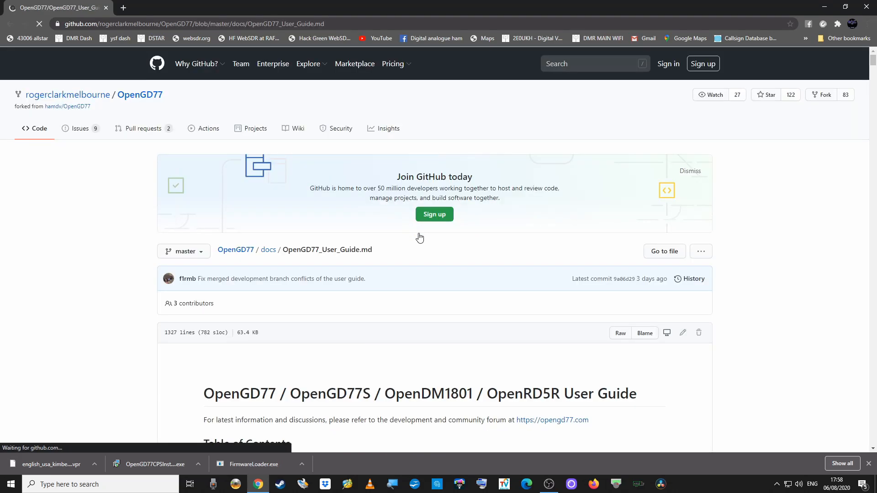
{"action": "scroll", "coordinate": [333, 291], "scroll_direction": "down", "scroll_amount": 5}
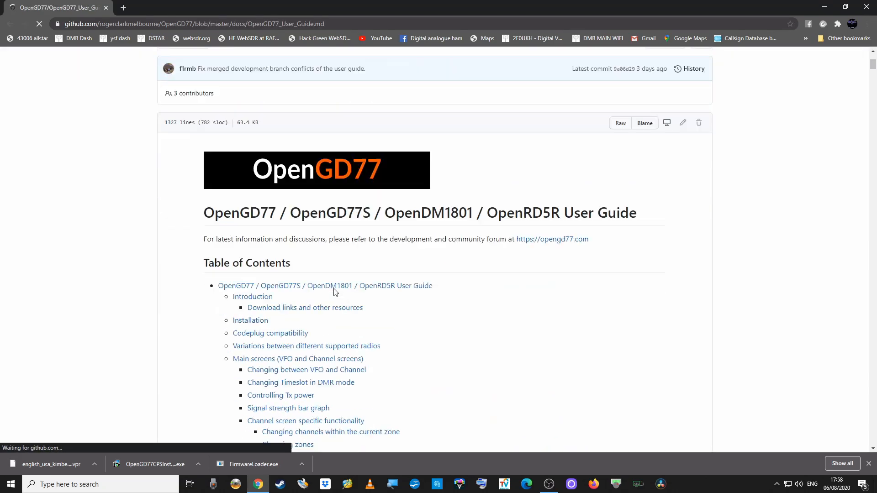
{"action": "scroll", "coordinate": [334, 291], "scroll_direction": "down", "scroll_amount": 13}
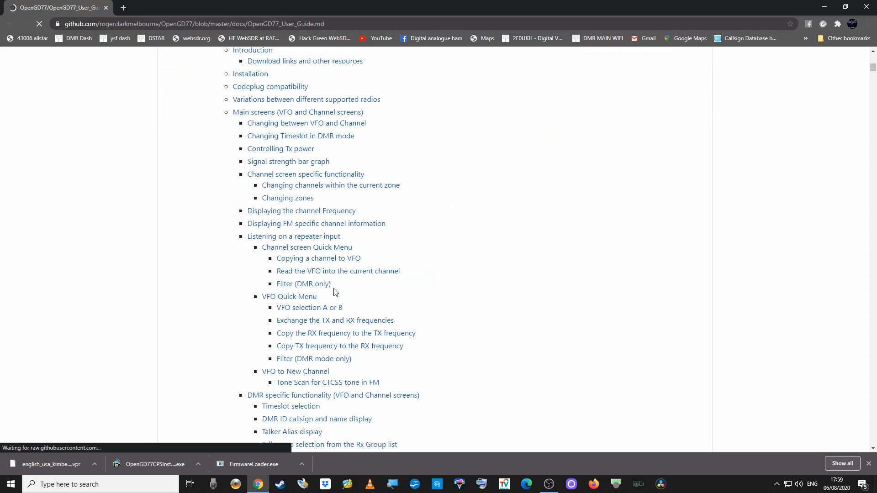
{"action": "scroll", "coordinate": [334, 293], "scroll_direction": "down", "scroll_amount": 6}
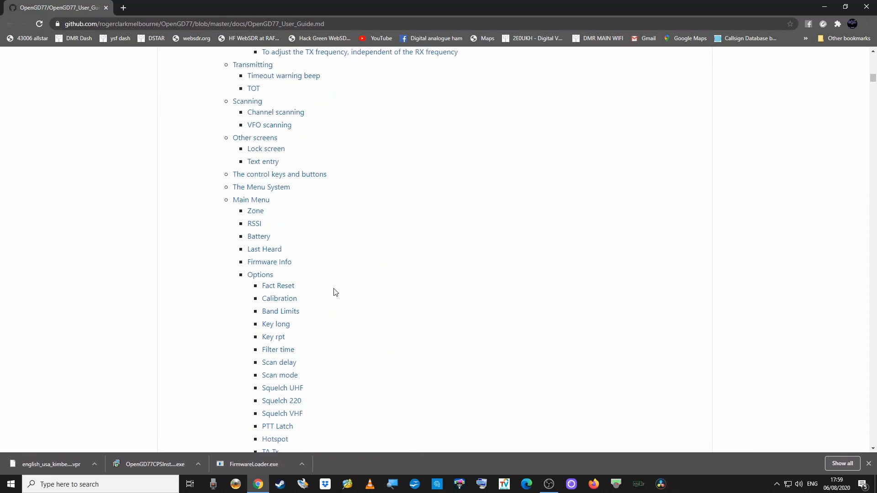
{"action": "scroll", "coordinate": [334, 291], "scroll_direction": "up", "scroll_amount": 20}
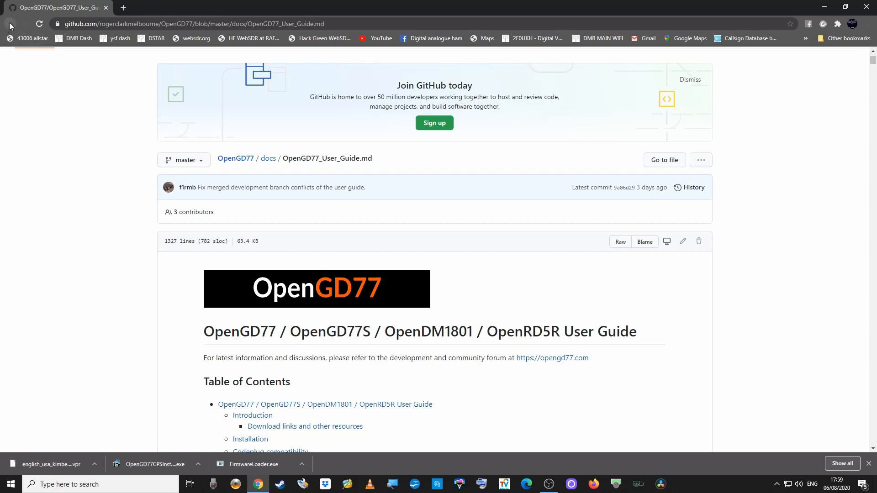
{"action": "left_click", "coordinate": [10, 24]}
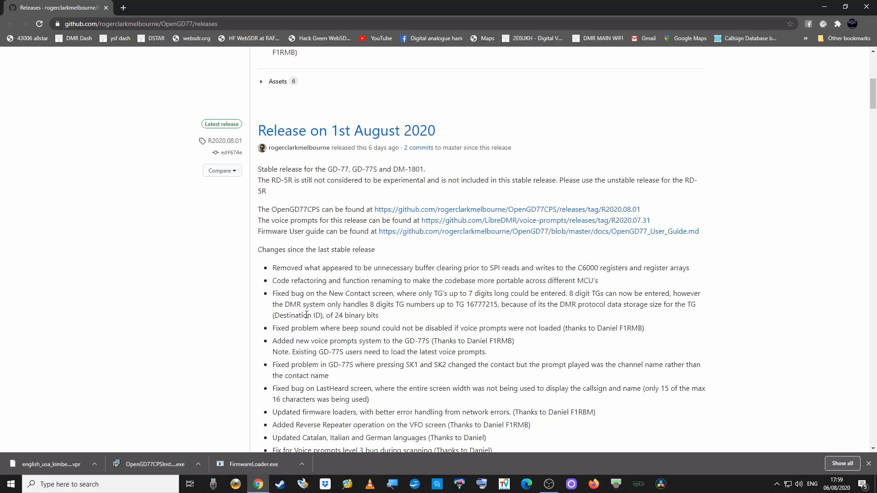
{"action": "scroll", "coordinate": [307, 315], "scroll_direction": "down", "scroll_amount": 4}
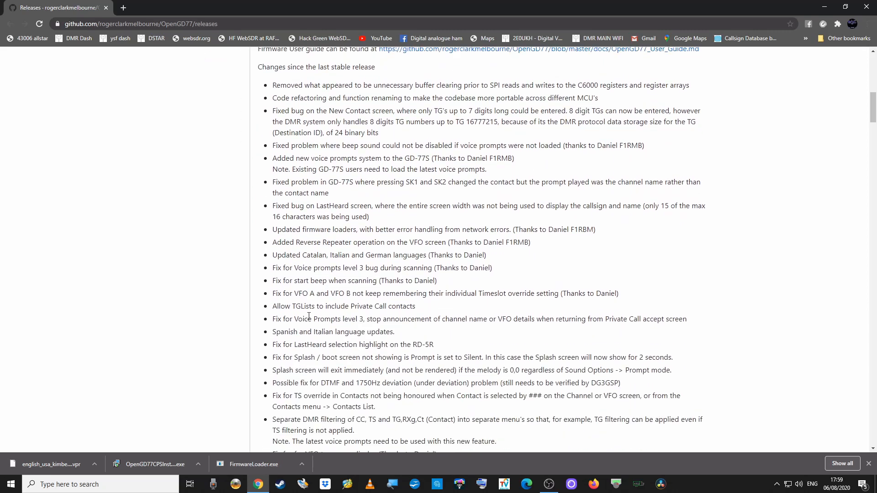
{"action": "scroll", "coordinate": [308, 316], "scroll_direction": "down", "scroll_amount": 7}
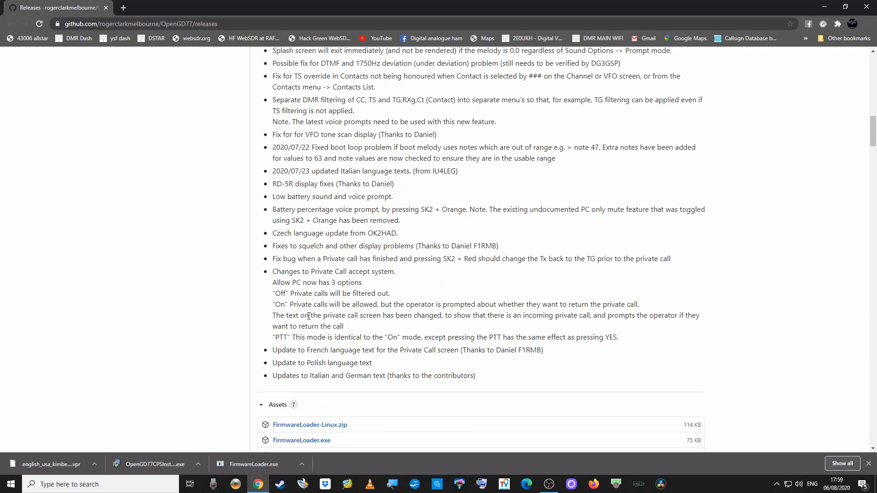
Download FirmwareLoader.exe and the 477 KB OpenGD77.sgl firmware from the release assets.
{"action": "scroll", "coordinate": [309, 316], "scroll_direction": "down", "scroll_amount": 5}
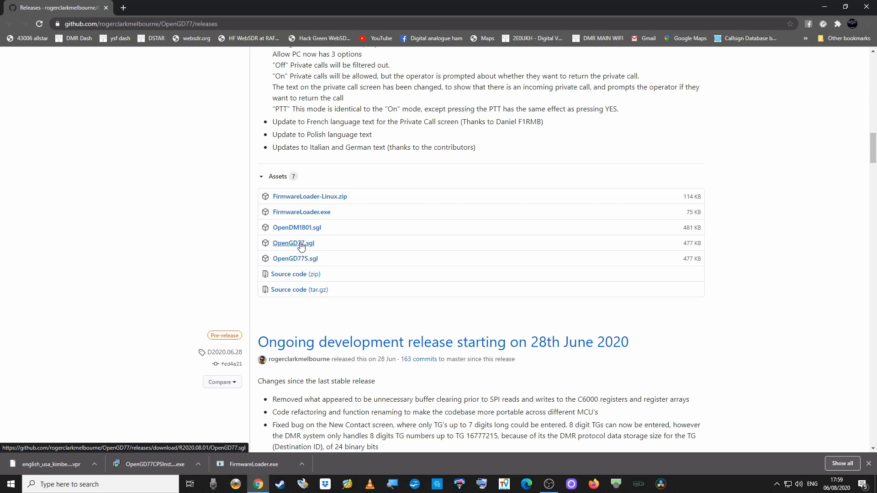
{"action": "left_click", "coordinate": [306, 212]}
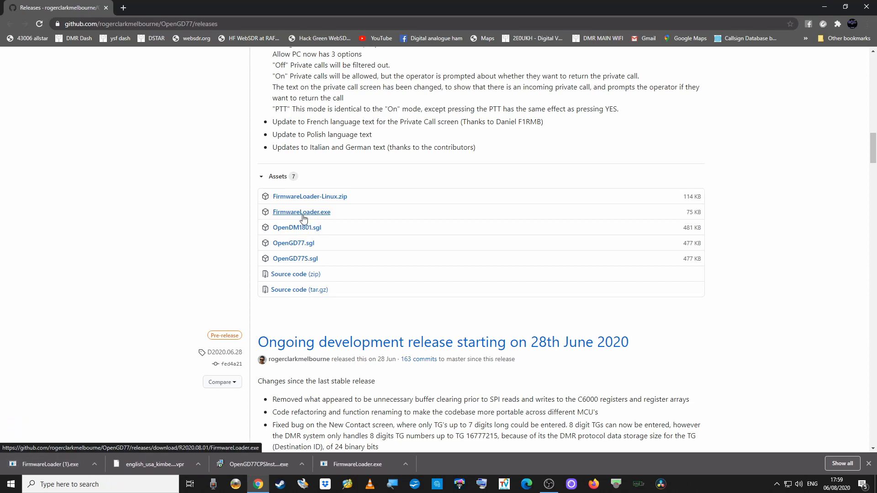
{"action": "left_click", "coordinate": [297, 246]}
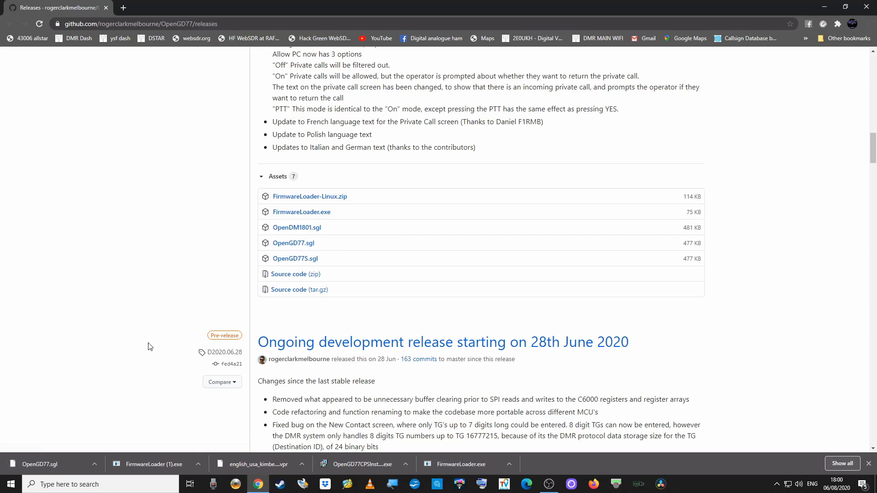
{"action": "left_click", "coordinate": [94, 464]}
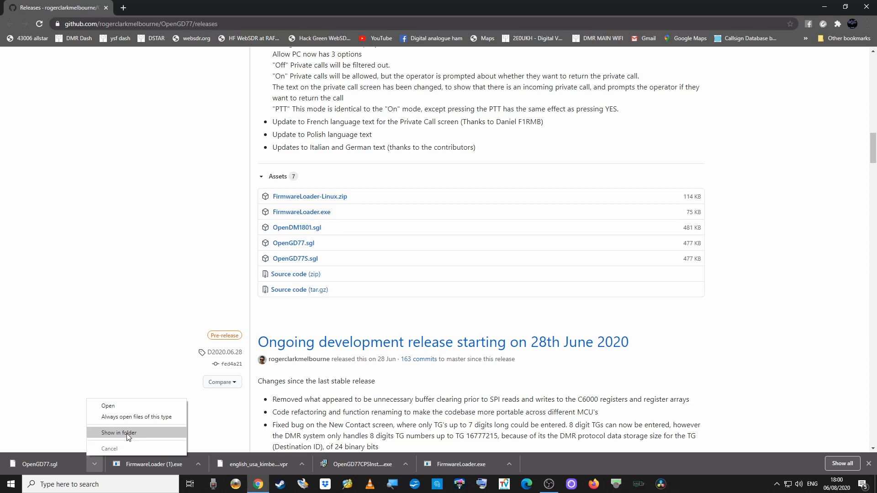
Show the OpenGD77.sgl download in the Downloads folder and minimise Chrome.
{"action": "left_click", "coordinate": [128, 433]}
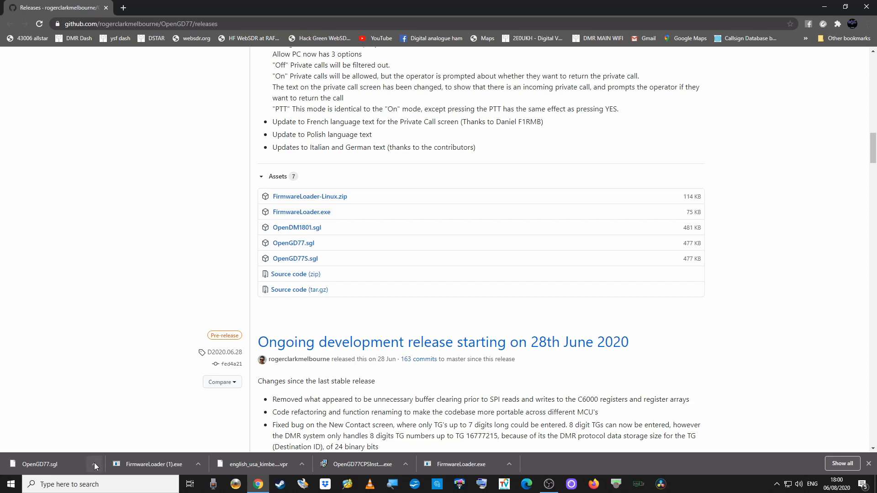
{"action": "left_click", "coordinate": [95, 462]}
{"action": "left_click", "coordinate": [119, 434]}
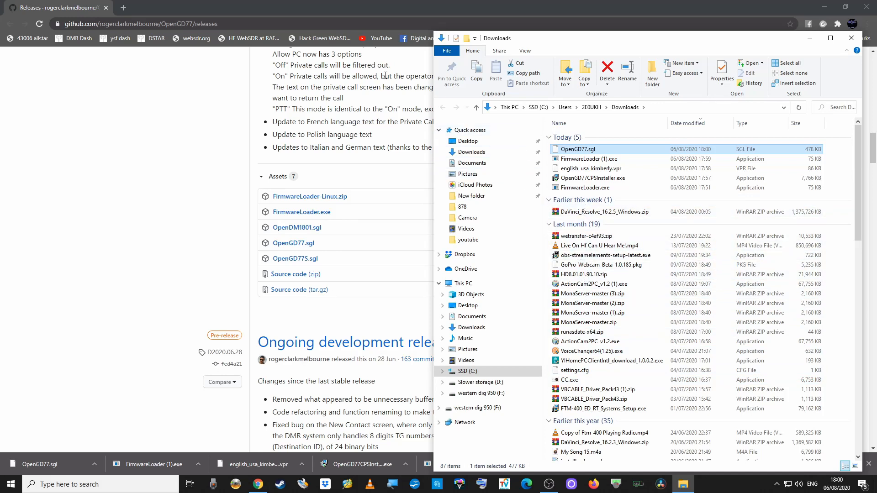
{"action": "left_click", "coordinate": [825, 8]}
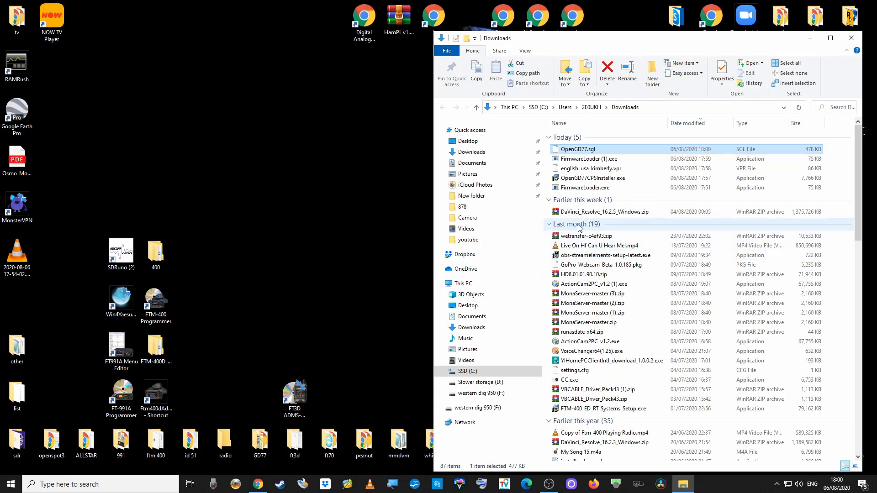
Drag OpenGD77CPSInstaller.exe and FirmwareLoader.exe onto the desktop and line them up.
{"action": "left_click", "coordinate": [585, 180]}
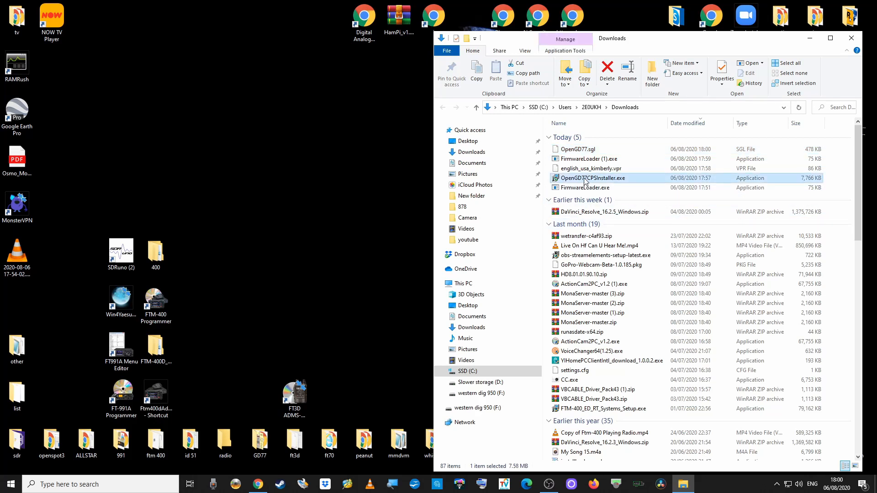
{"action": "left_click_drag", "start_coordinate": [585, 181], "coordinate": [296, 147]}
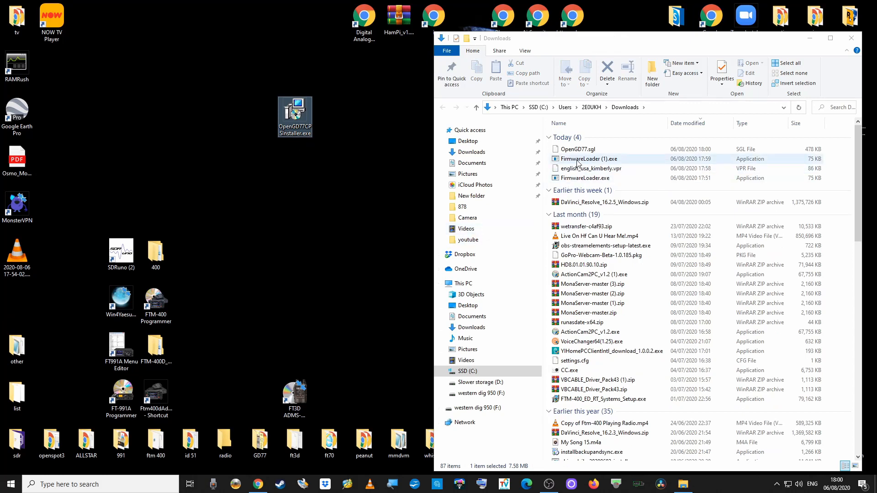
{"action": "left_click", "coordinate": [588, 182]}
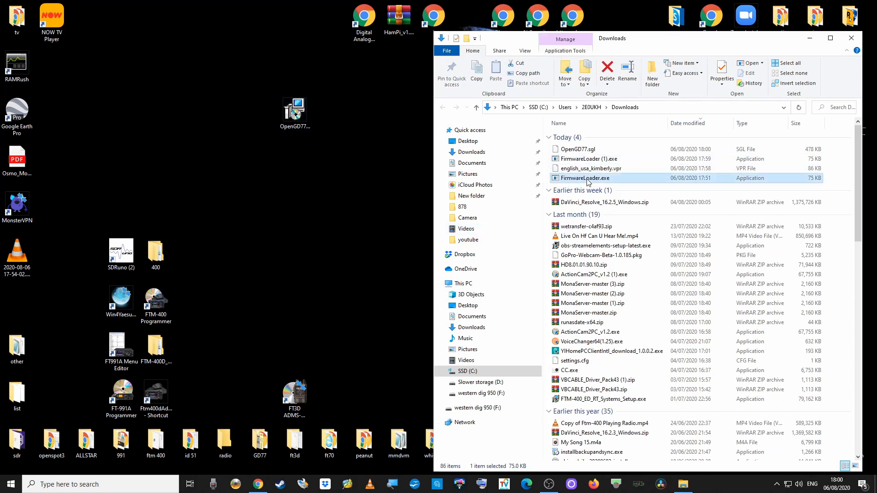
{"action": "left_click_drag", "start_coordinate": [588, 182], "coordinate": [263, 118]}
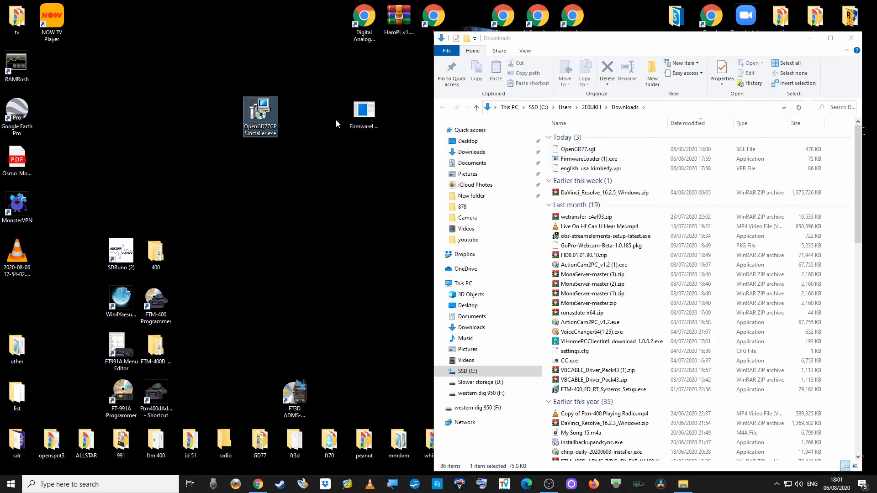
{"action": "left_click_drag", "start_coordinate": [366, 115], "coordinate": [308, 109]}
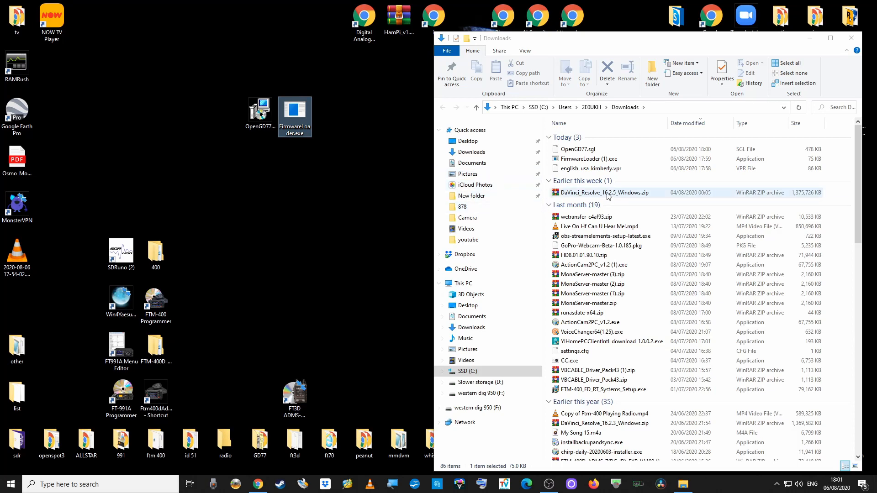
Move english_usa_kimberly.vpr and OpenGD77.sgl onto the desktop, then close the Downloads folder.
{"action": "left_click", "coordinate": [586, 169]}
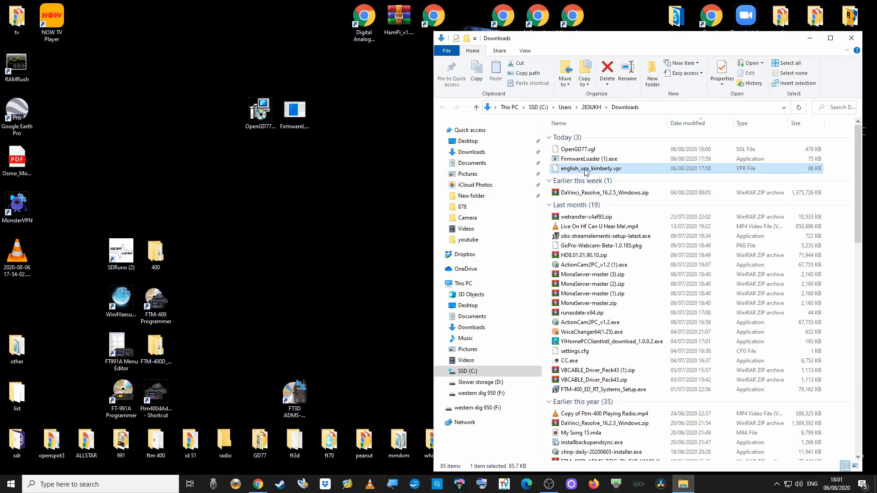
{"action": "left_click_drag", "start_coordinate": [586, 171], "coordinate": [334, 124]}
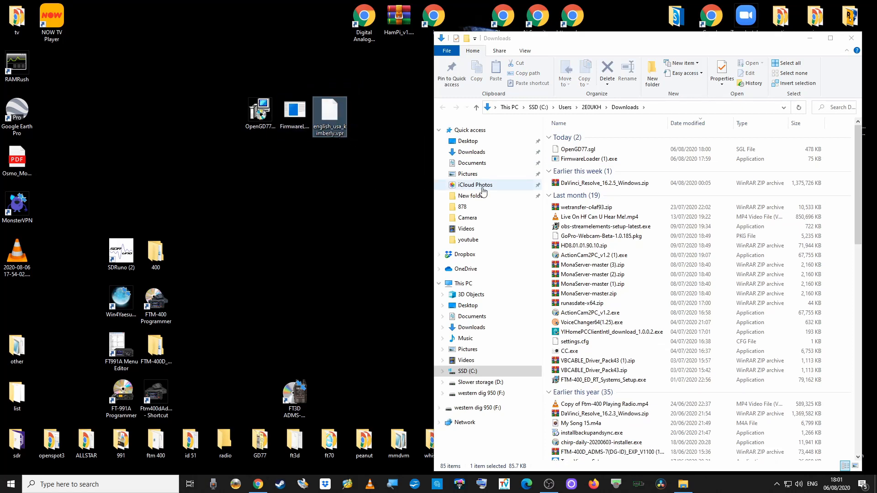
{"action": "left_click", "coordinate": [575, 152]}
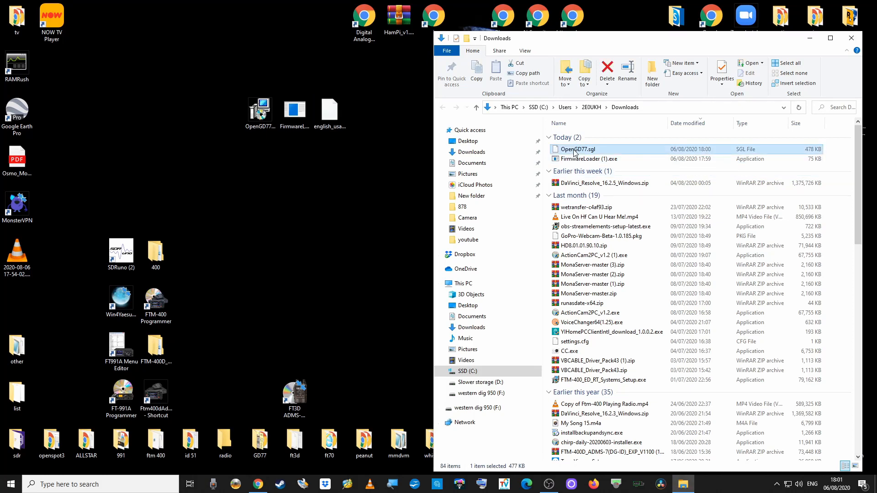
{"action": "left_click_drag", "start_coordinate": [573, 152], "coordinate": [367, 117]}
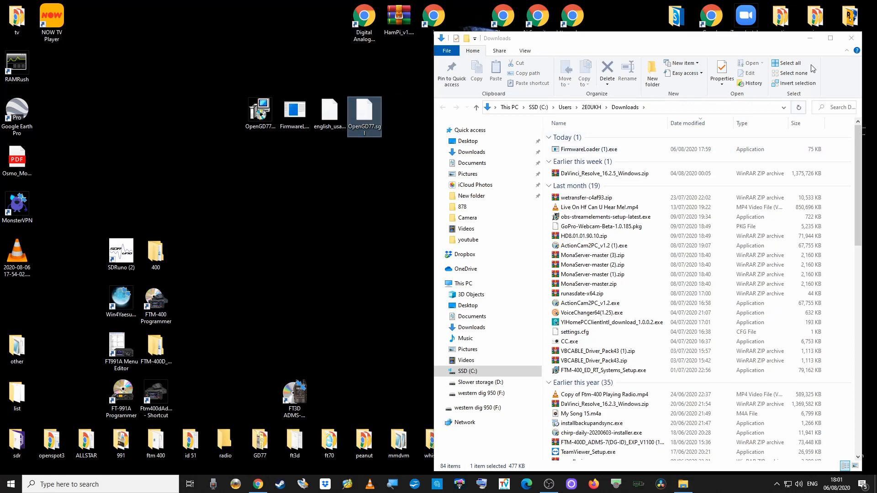
{"action": "left_click", "coordinate": [851, 39]}
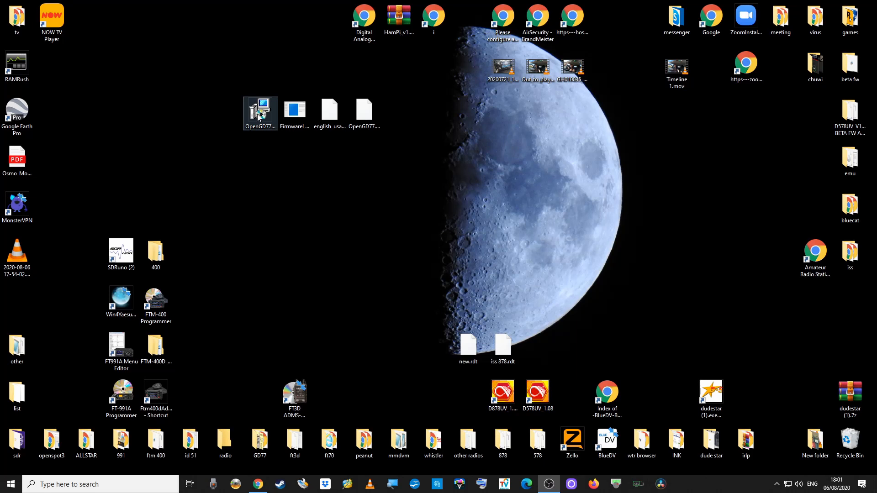
Launch OpenGD77CPSInstaller.exe, choosing Run anyway on SmartScreen and approving the UAC prompt.
{"action": "double_click", "coordinate": [256, 114]}
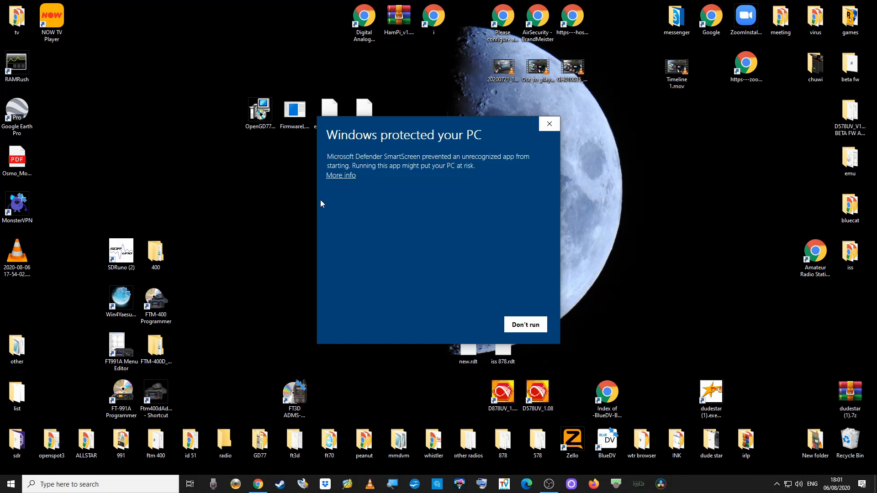
{"action": "left_click", "coordinate": [338, 176]}
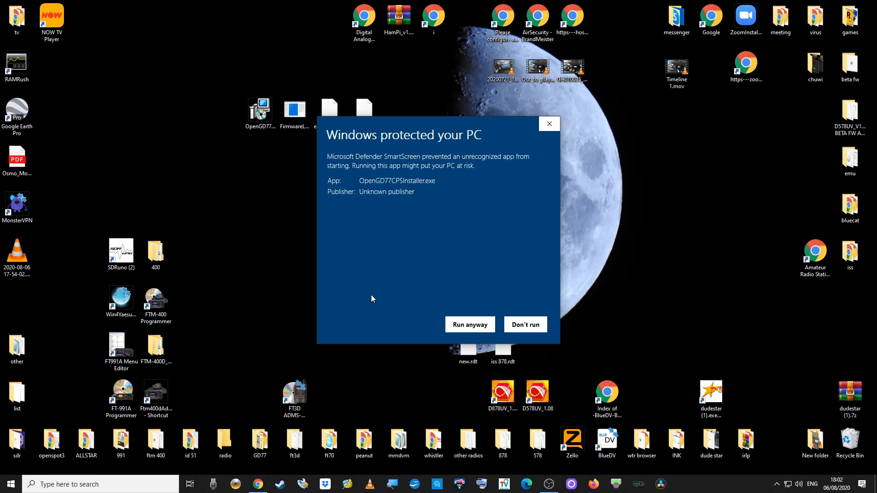
{"action": "left_click", "coordinate": [470, 326]}
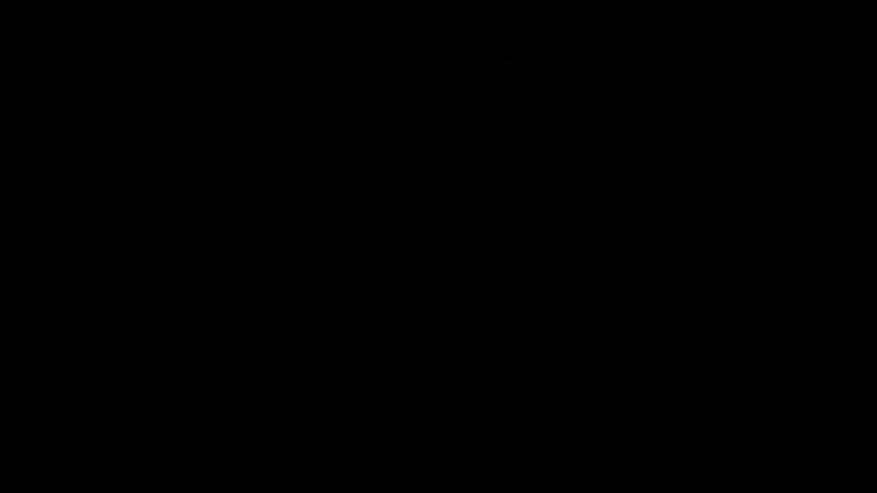
{"action": "left_click", "coordinate": [400, 308]}
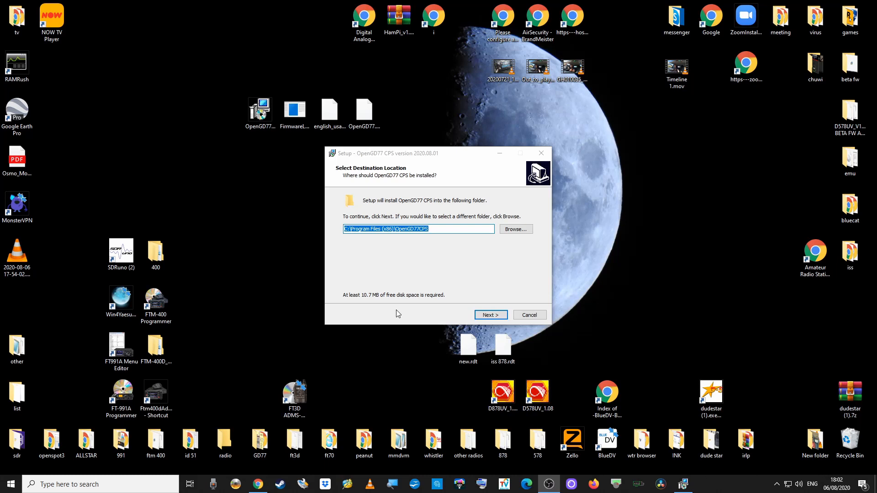
Install OpenGD77 CPS into the existing default folder with the desktop shortcut, without launching it afterwards.
{"action": "left_click", "coordinate": [485, 315]}
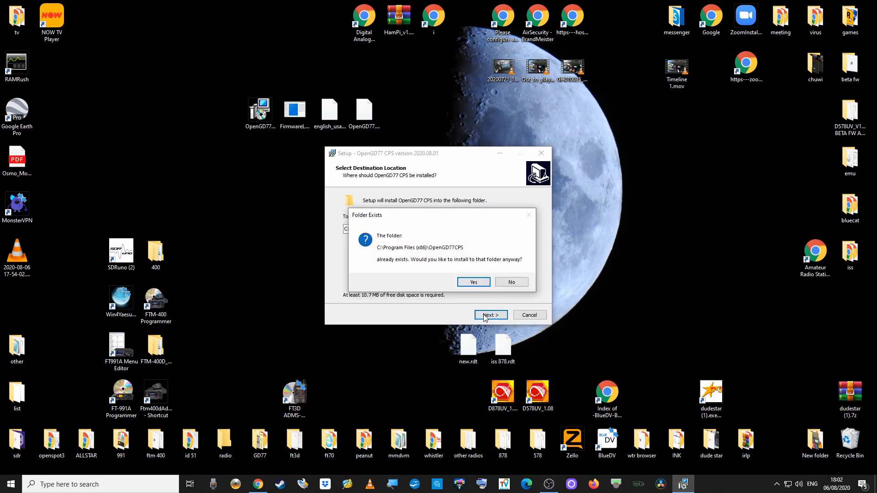
{"action": "left_click", "coordinate": [468, 283]}
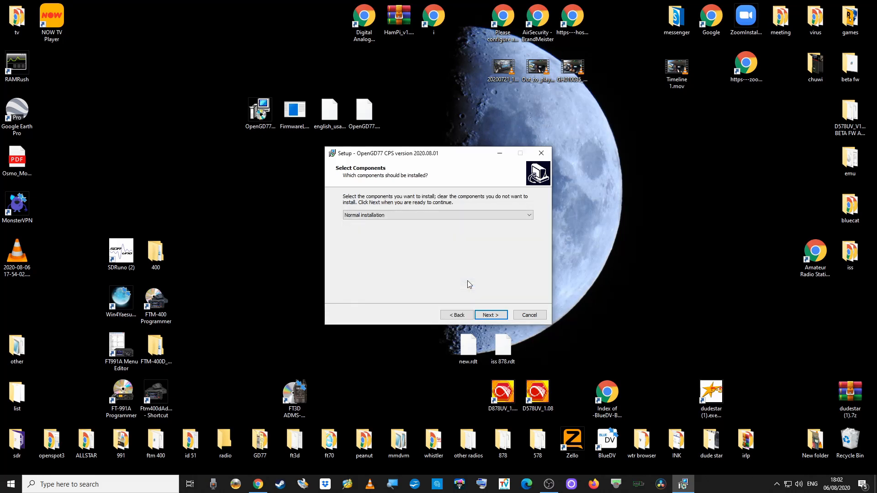
{"action": "left_click", "coordinate": [489, 315]}
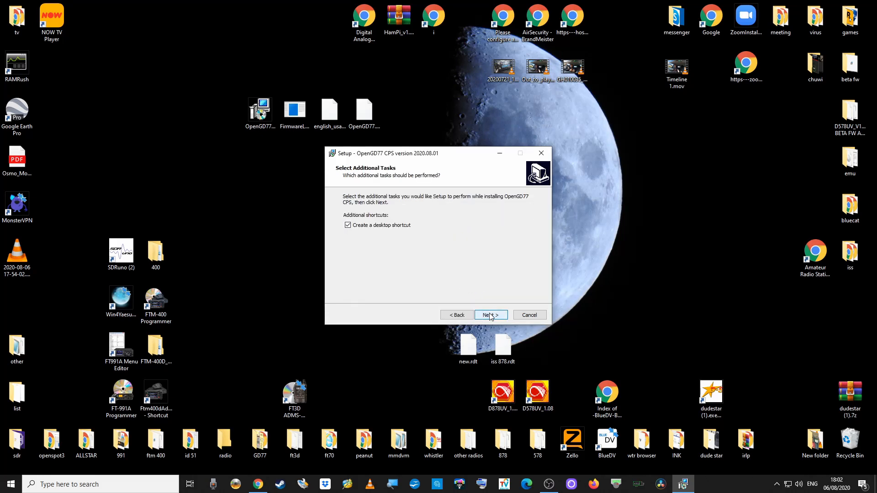
{"action": "left_click", "coordinate": [489, 315]}
{"action": "left_click", "coordinate": [489, 315]}
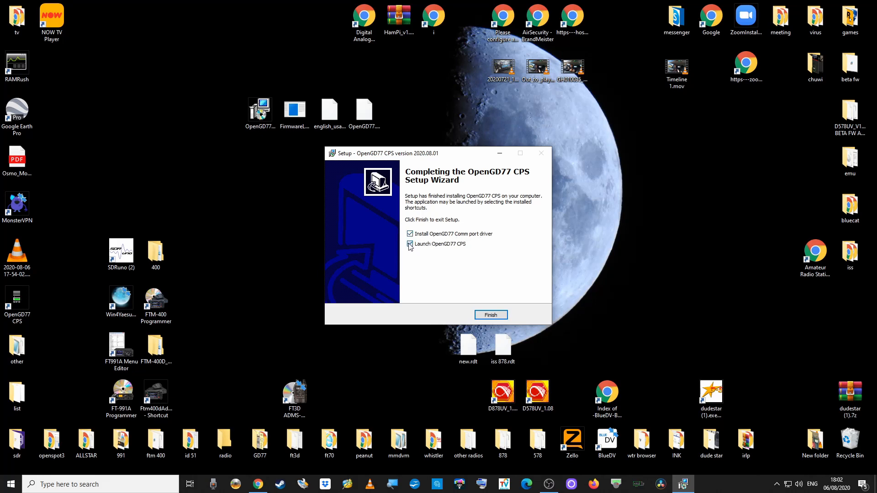
{"action": "left_click", "coordinate": [410, 244]}
{"action": "left_click", "coordinate": [491, 315]}
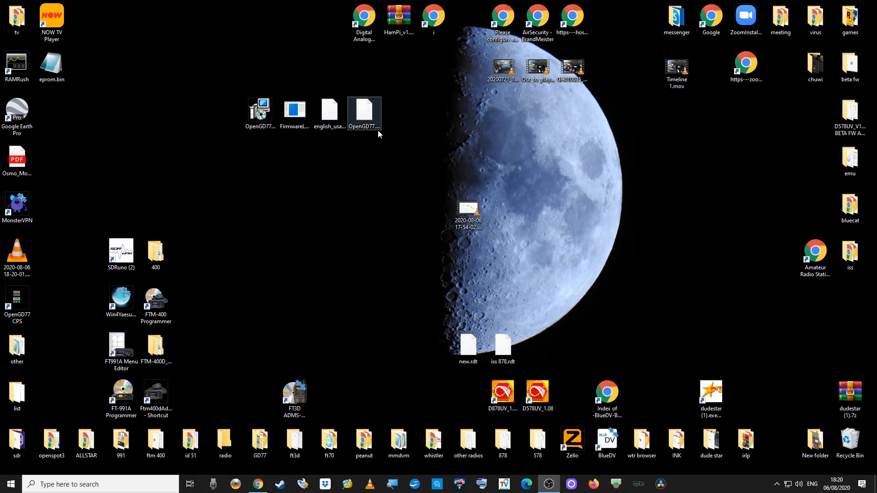
{"action": "left_click", "coordinate": [371, 118]}
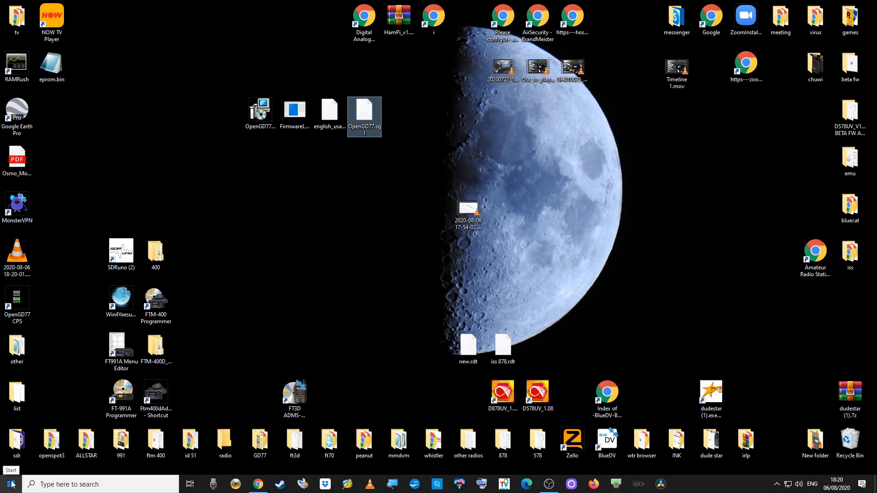
{"action": "right_click", "coordinate": [12, 485]}
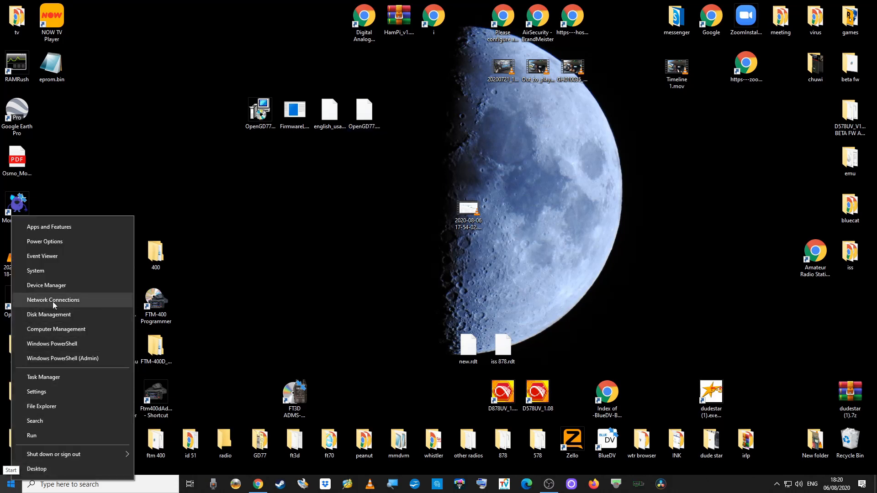
{"action": "left_click", "coordinate": [55, 286]}
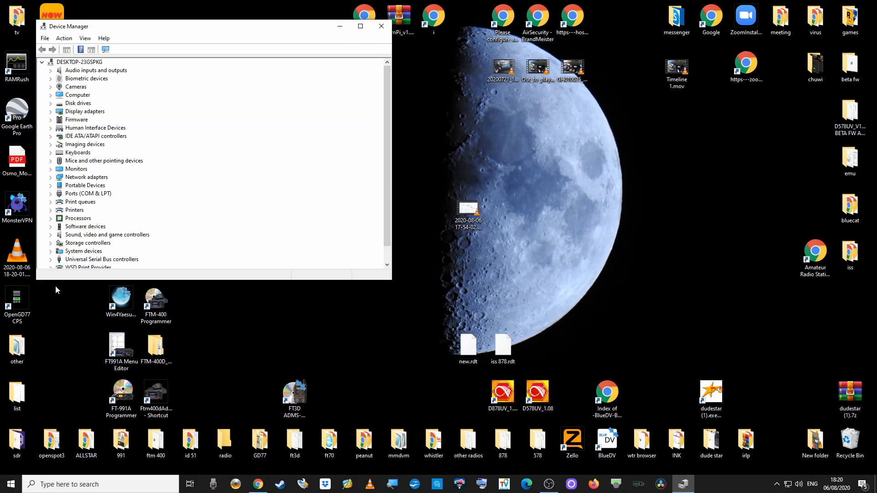
{"action": "double_click", "coordinate": [78, 196]}
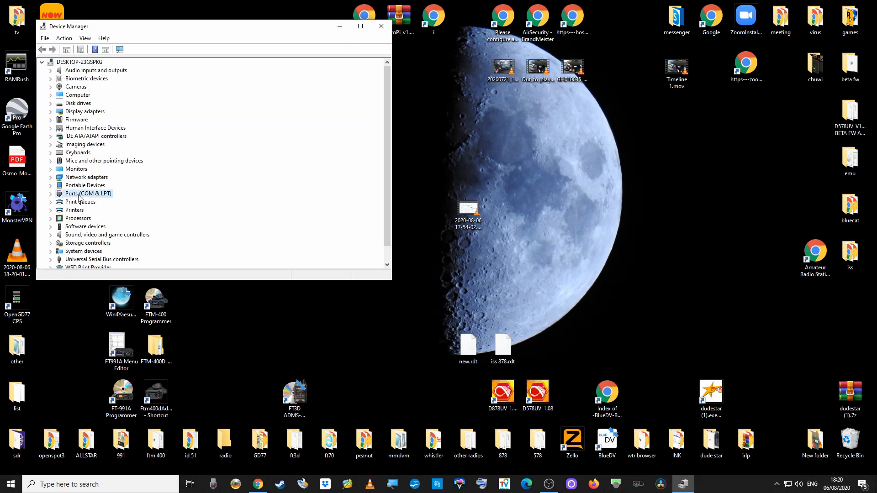
{"action": "left_click", "coordinate": [115, 204]}
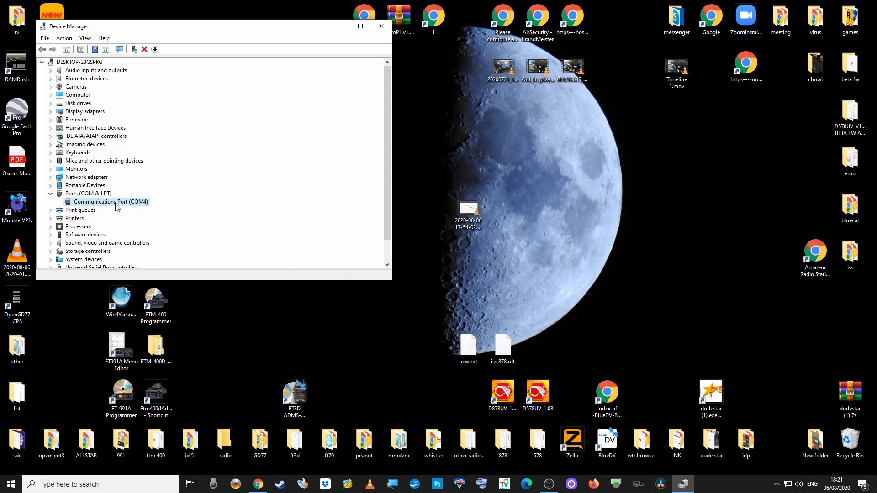
{"action": "left_click", "coordinate": [381, 26]}
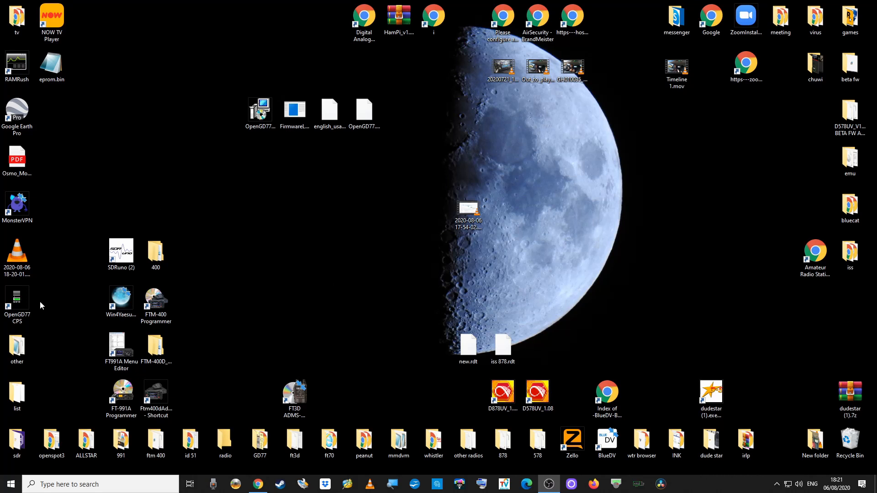
Start OpenGD77 CPS from its desktop shortcut and show the Extras menu.
{"action": "double_click", "coordinate": [17, 306]}
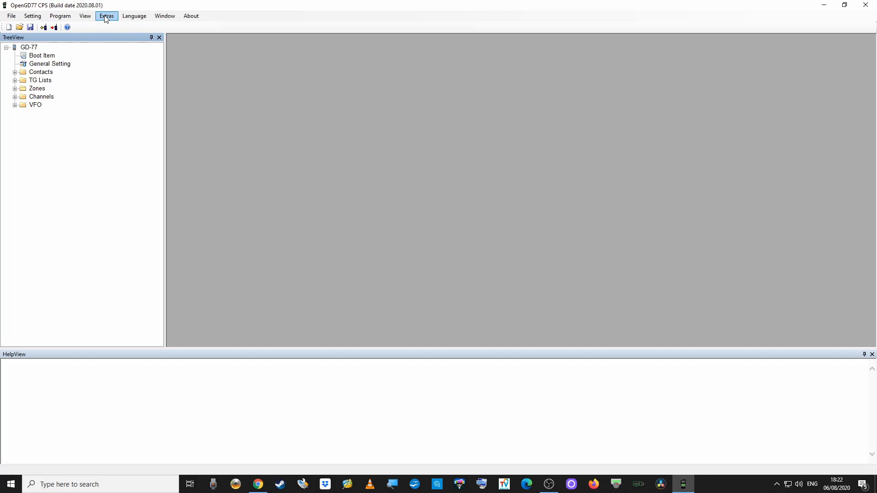
{"action": "left_click", "coordinate": [105, 17]}
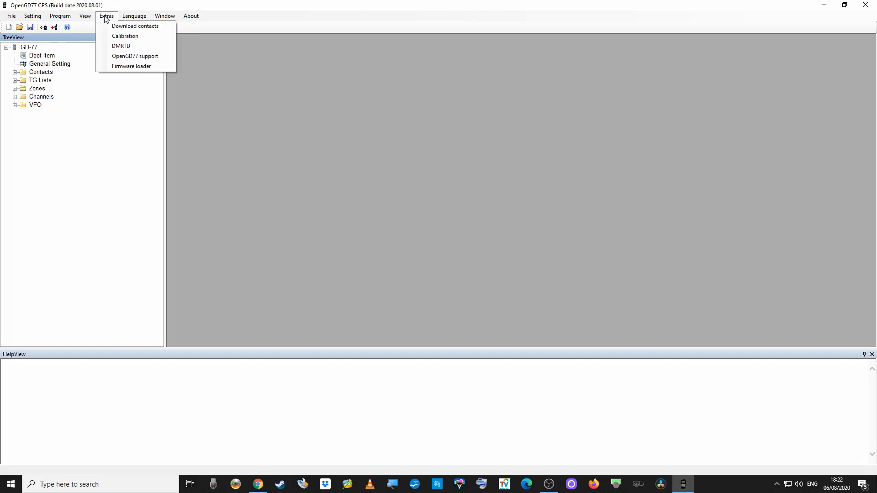
{"action": "left_click", "coordinate": [139, 57]}
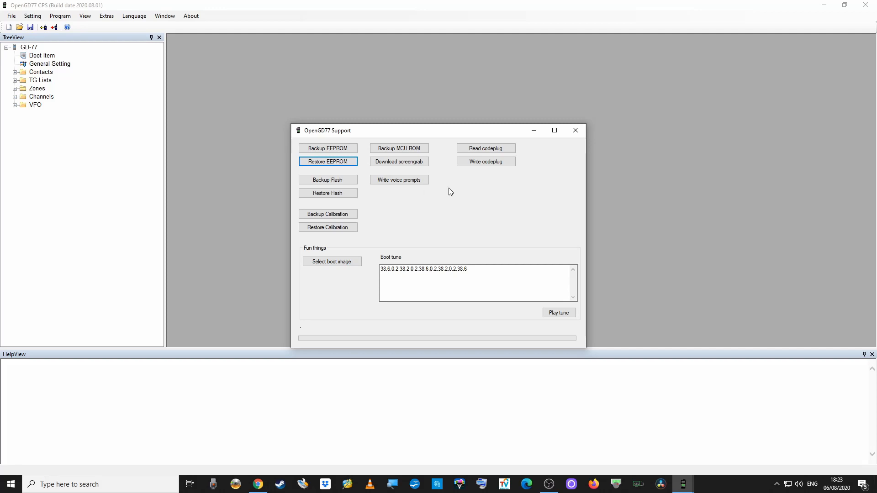
{"action": "left_click", "coordinate": [575, 132]}
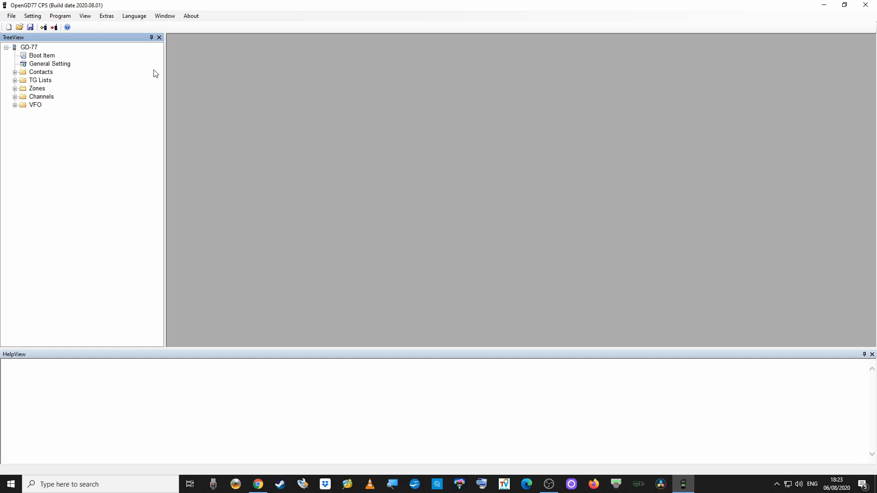
Open Extras > Firmware loader and start Download & Update for the Radioddity GD-77.
{"action": "left_click", "coordinate": [110, 19]}
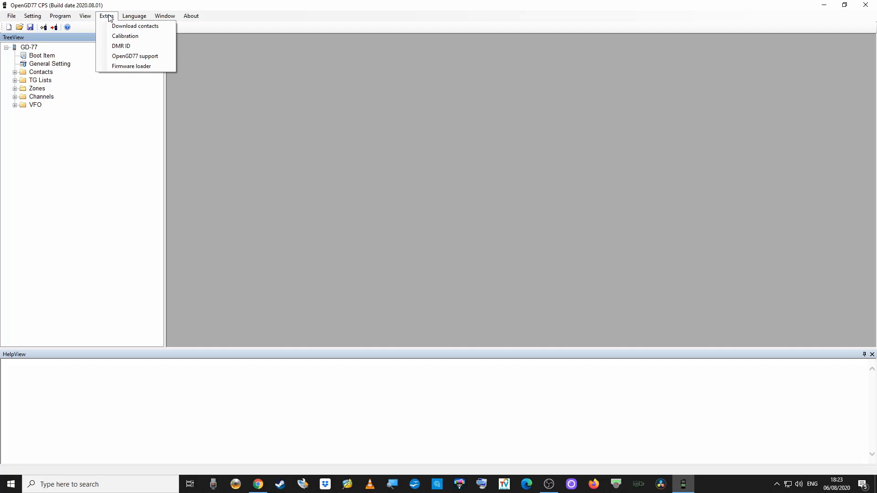
{"action": "left_click", "coordinate": [135, 67]}
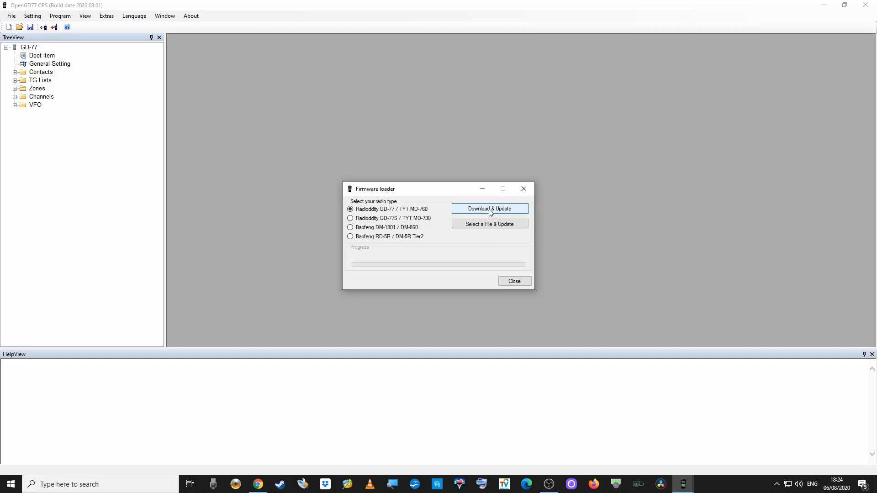
{"action": "left_click", "coordinate": [489, 210]}
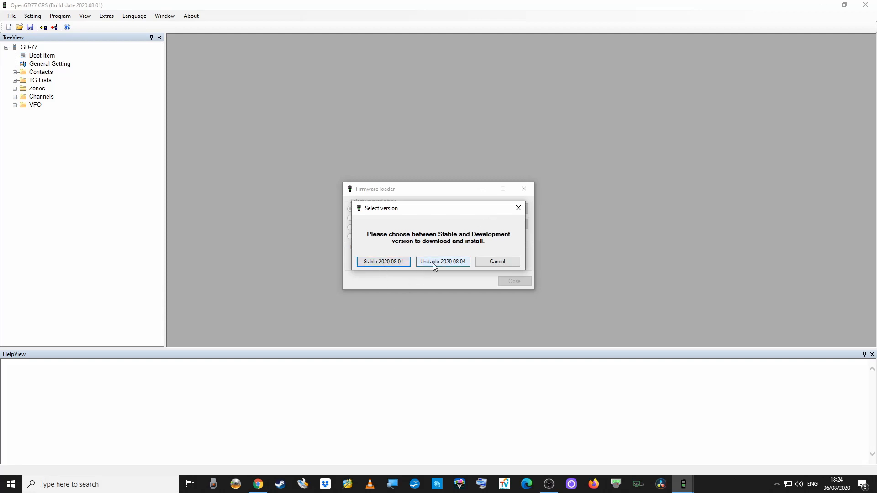
Flash the GD-77 with stable firmware 2020.08.01, acknowledge success, and close the Firmware loader.
{"action": "left_click", "coordinate": [386, 263]}
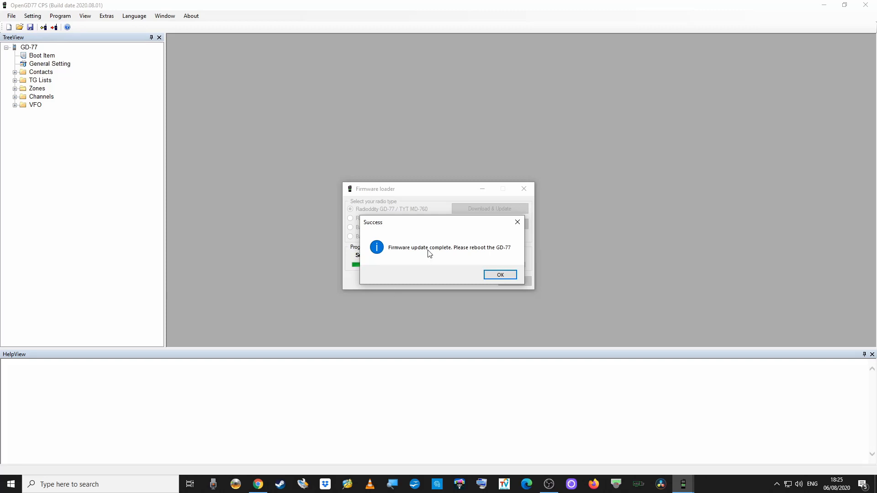
{"action": "left_click", "coordinate": [498, 274]}
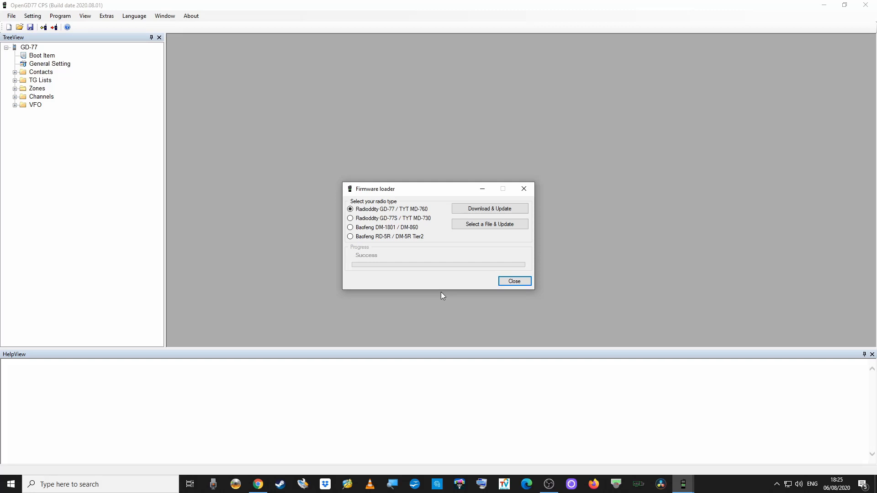
{"action": "left_click", "coordinate": [523, 192]}
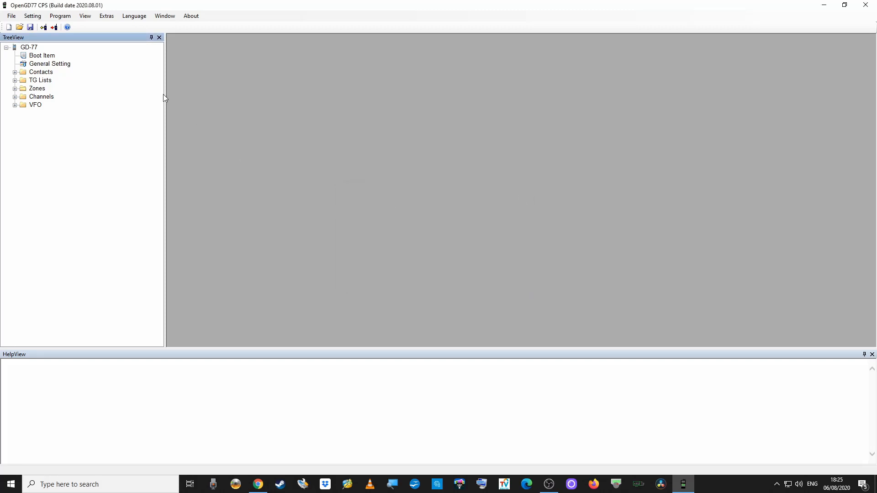
From the OpenGD77 support tools, start Write voice prompts and choose english_usa_kimberly.vpr on the Desktop.
{"action": "left_click", "coordinate": [108, 18]}
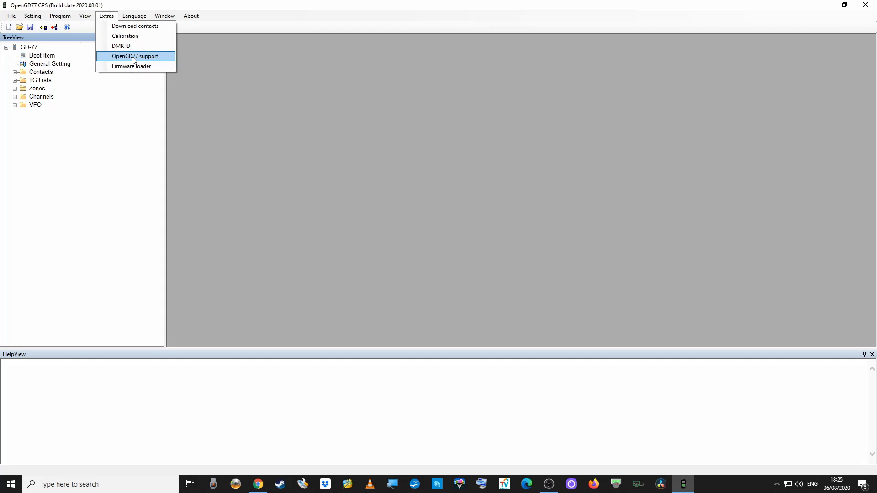
{"action": "left_click", "coordinate": [134, 57]}
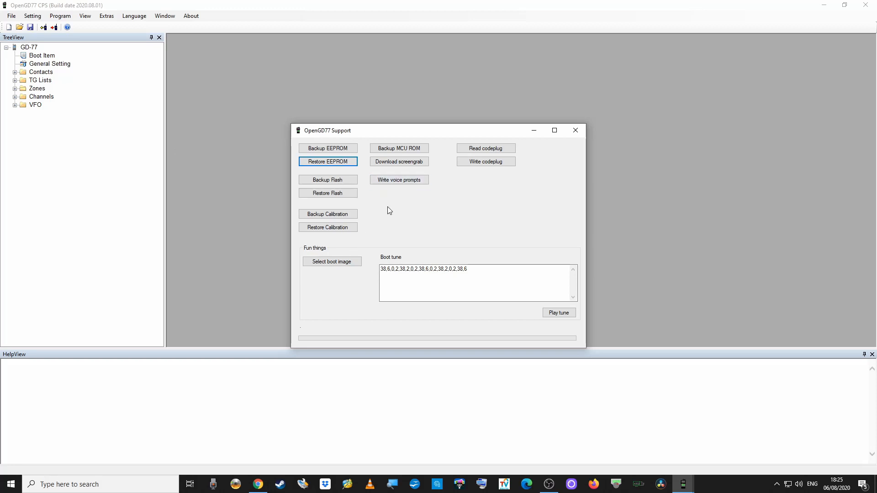
{"action": "left_click", "coordinate": [403, 181]}
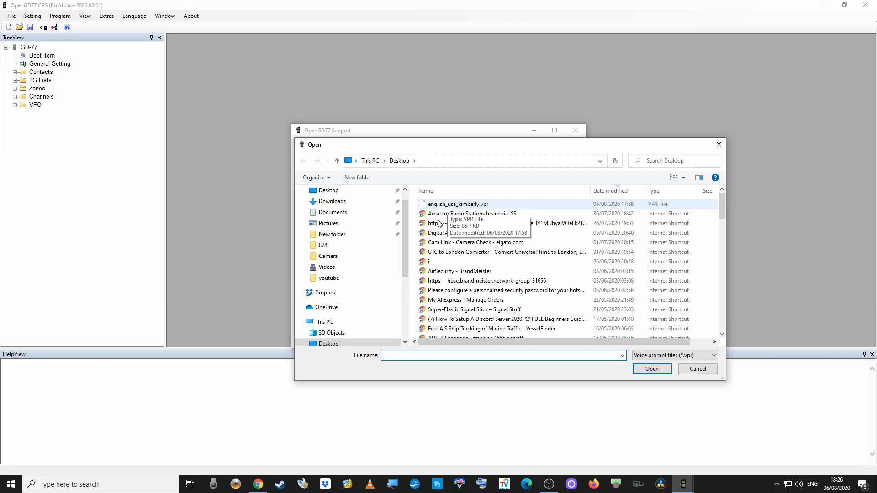
{"action": "left_click", "coordinate": [330, 191]}
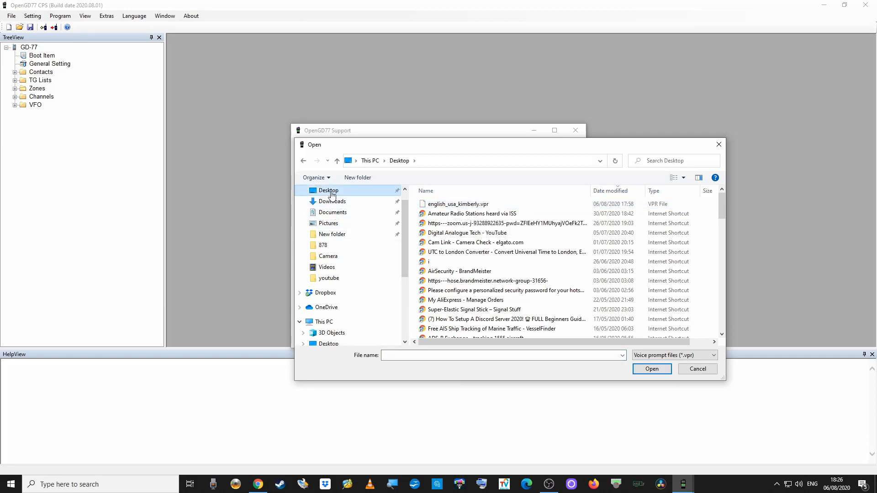
{"action": "left_click", "coordinate": [455, 205]}
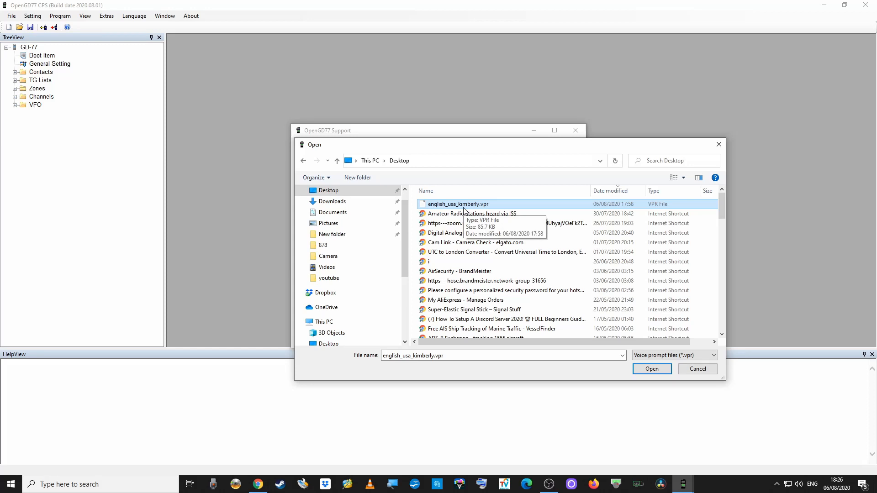
Upload english_usa_kimberly.vpr to the GD-77 and dismiss the Upload complete notice.
{"action": "double_click", "coordinate": [464, 207]}
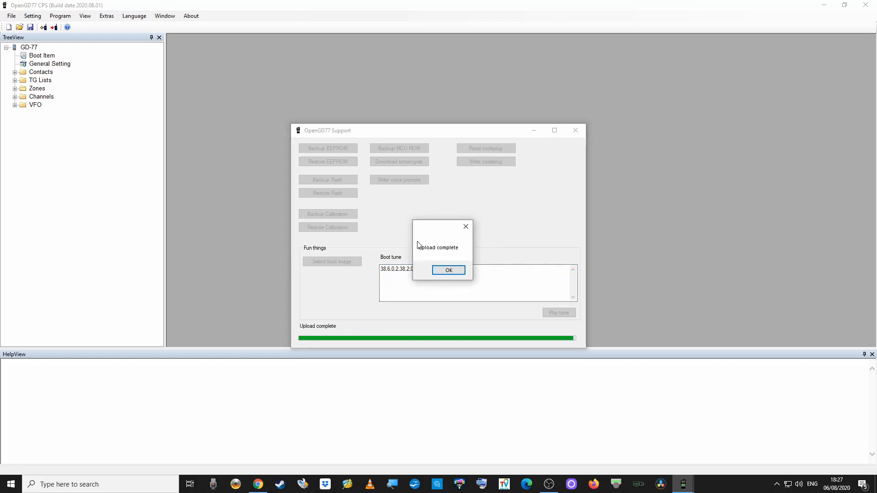
{"action": "left_click", "coordinate": [448, 270]}
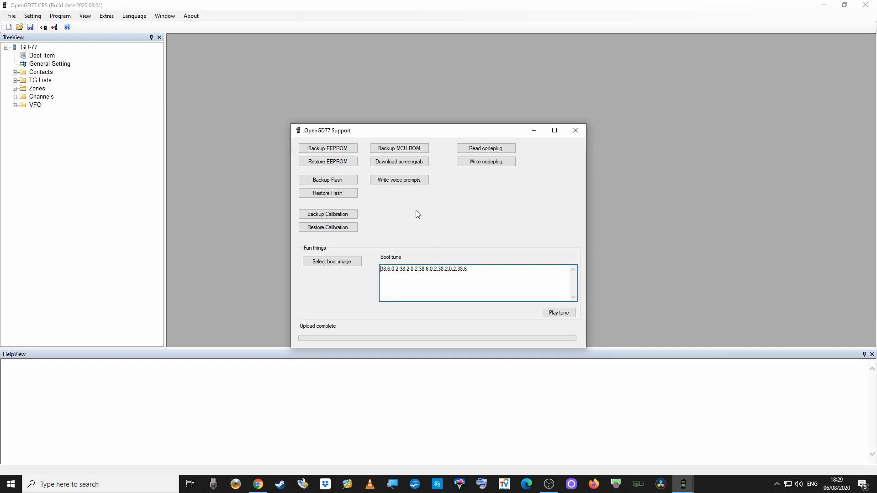
{"action": "left_click", "coordinate": [331, 261]}
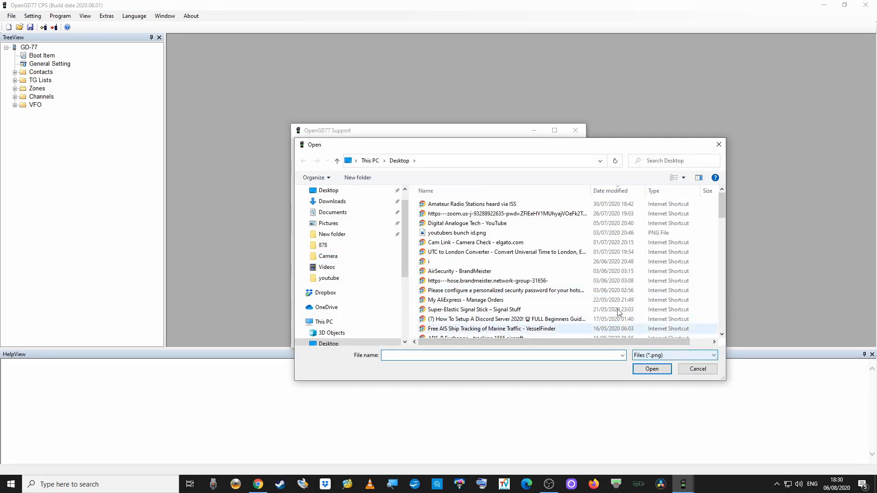
{"action": "left_click", "coordinate": [719, 146]}
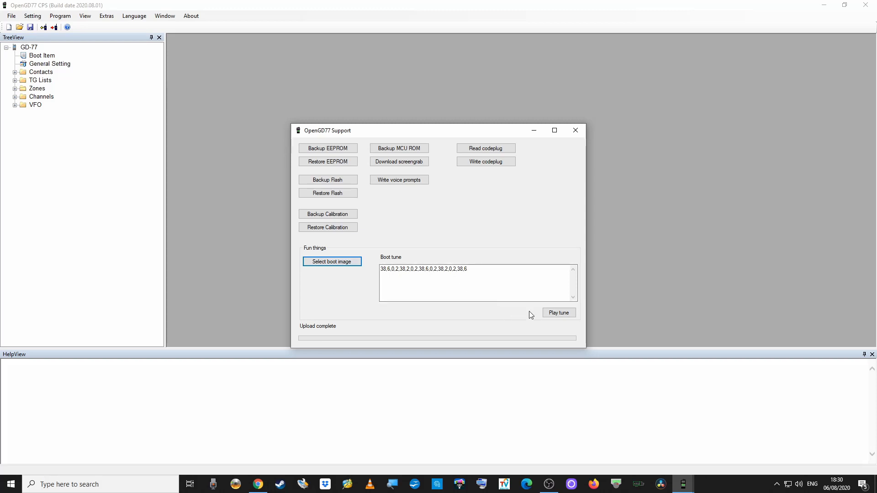
{"action": "left_click", "coordinate": [553, 317]}
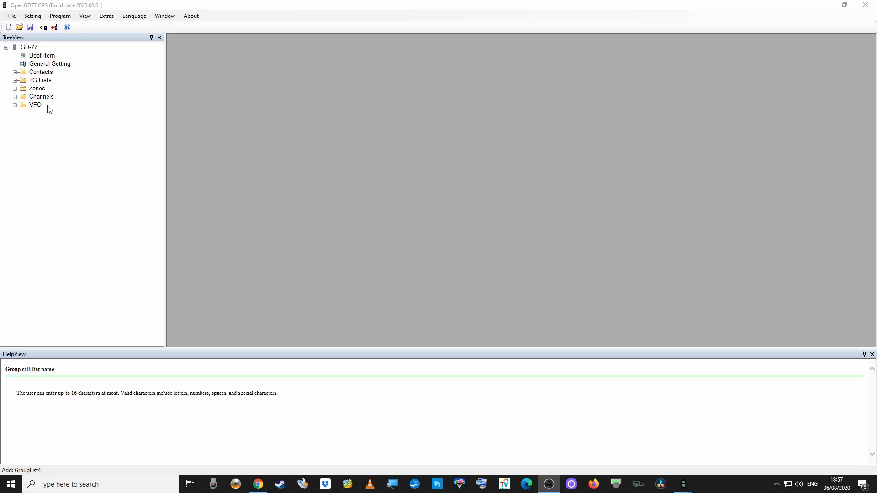
Create a new codeplug via File > New, confirming replacement of all data with the default.
{"action": "left_click", "coordinate": [14, 20]}
{"action": "left_click", "coordinate": [25, 26]}
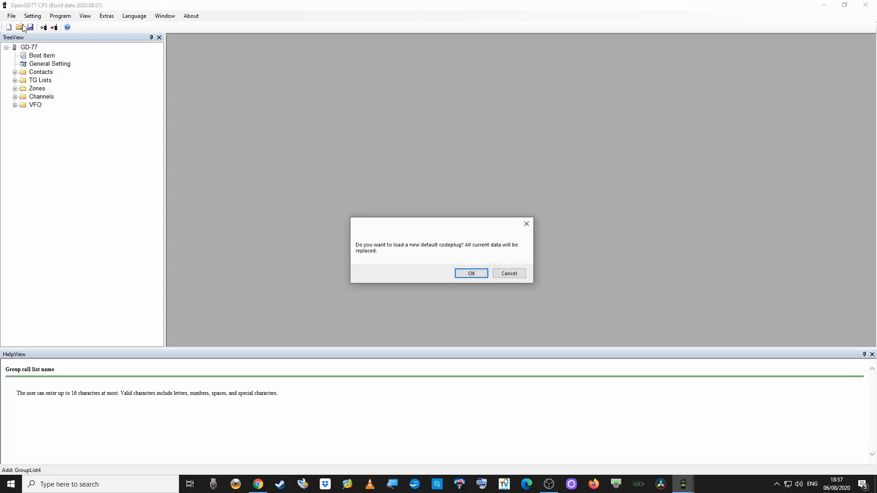
{"action": "left_click", "coordinate": [480, 270]}
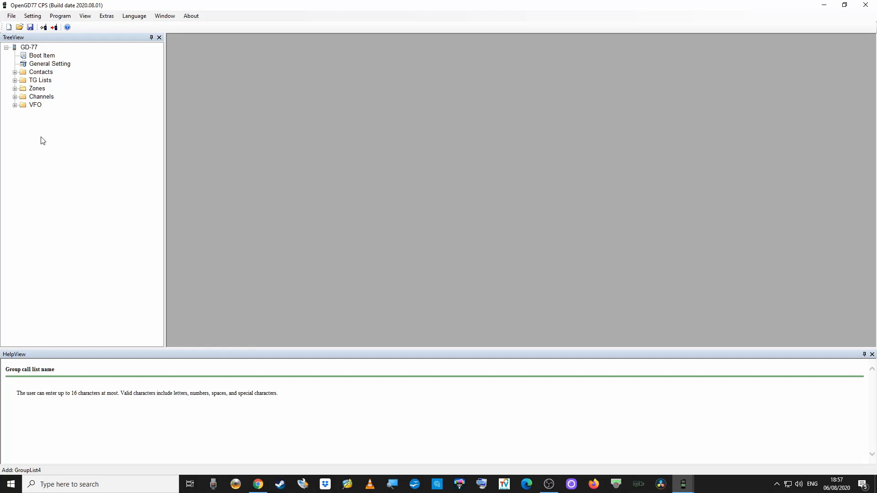
{"action": "left_click", "coordinate": [39, 82]}
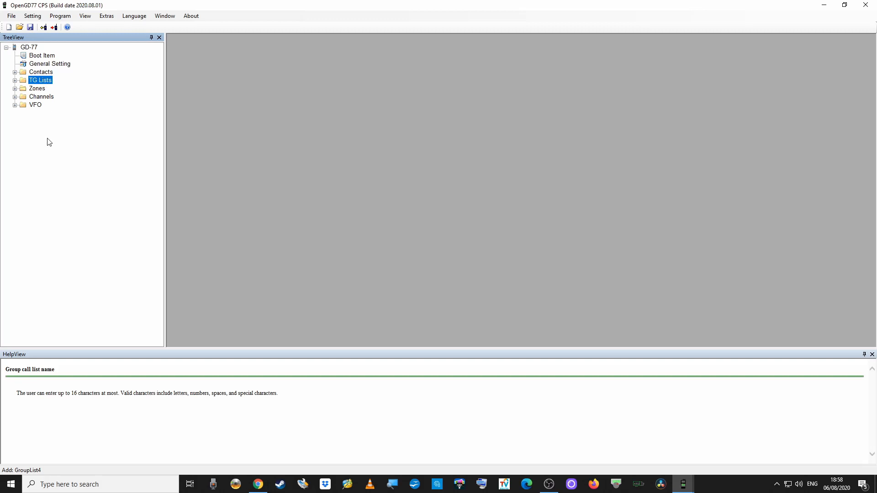
{"action": "left_click", "coordinate": [49, 58]}
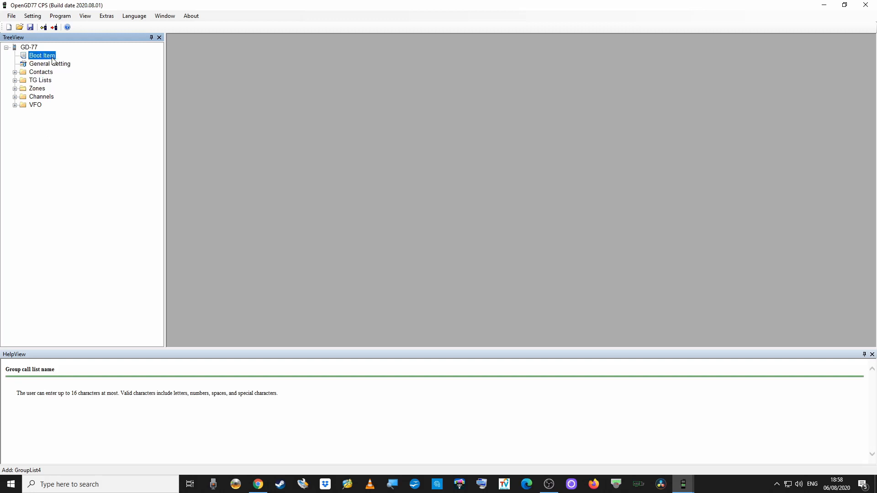
{"action": "double_click", "coordinate": [49, 58]}
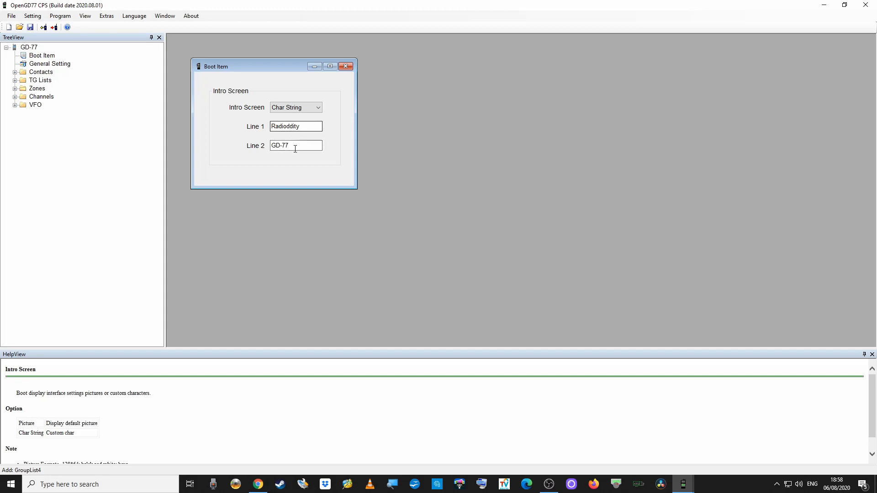
{"action": "left_click", "coordinate": [318, 110]}
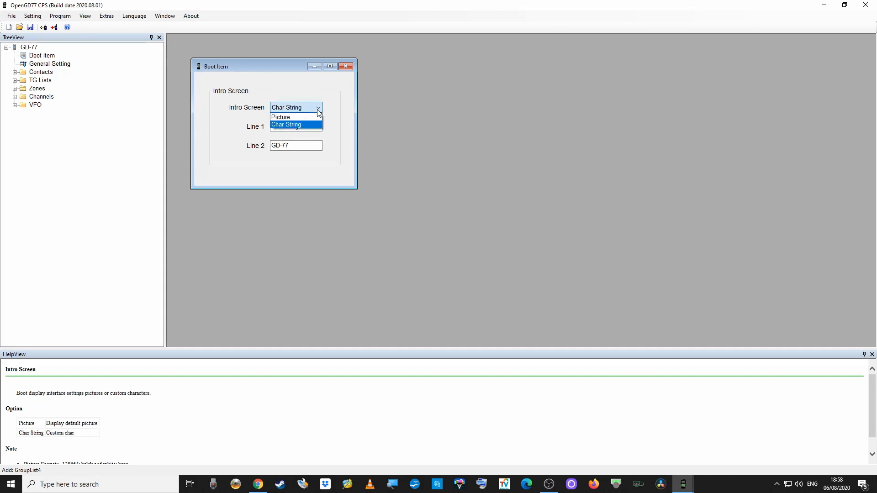
{"action": "left_click", "coordinate": [291, 125]}
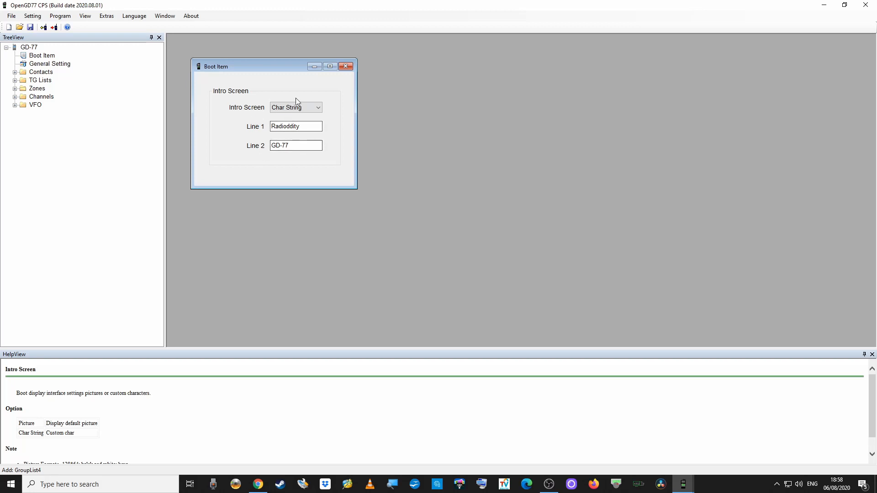
{"action": "left_click", "coordinate": [347, 66]}
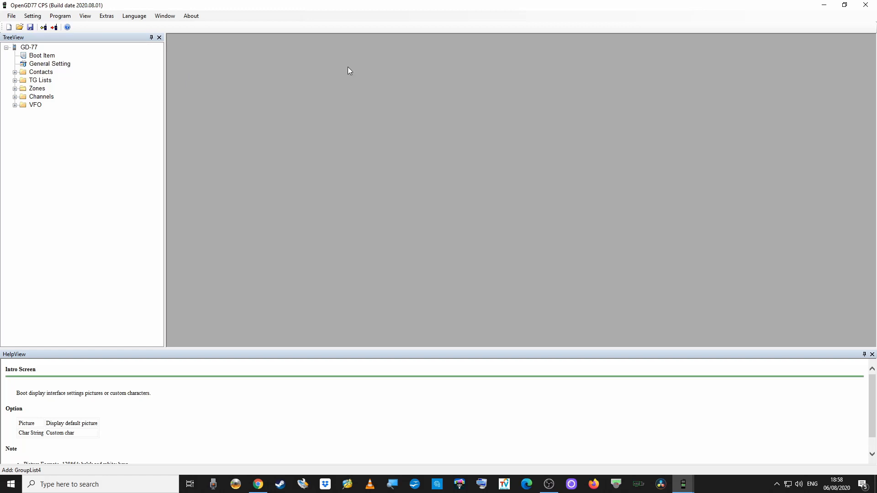
In General Setting, replace the radio name GD-77 with the operator's callsign.
{"action": "double_click", "coordinate": [43, 65]}
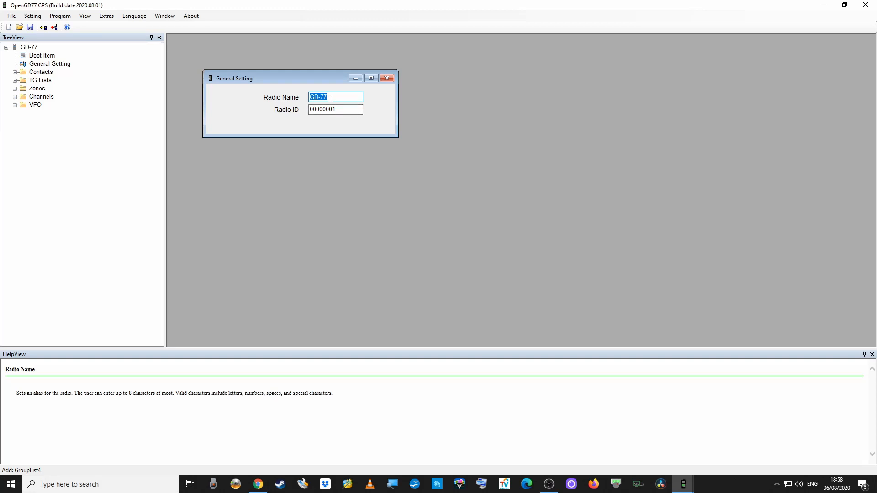
{"action": "left_click", "coordinate": [339, 98]}
{"action": "key", "text": "Left"}
{"action": "key", "text": "Left"}
{"action": "left_click_drag", "start_coordinate": [332, 97], "coordinate": [307, 100]}
{"action": "left_click", "coordinate": [330, 97]}
{"action": "left_click", "coordinate": [334, 110]}
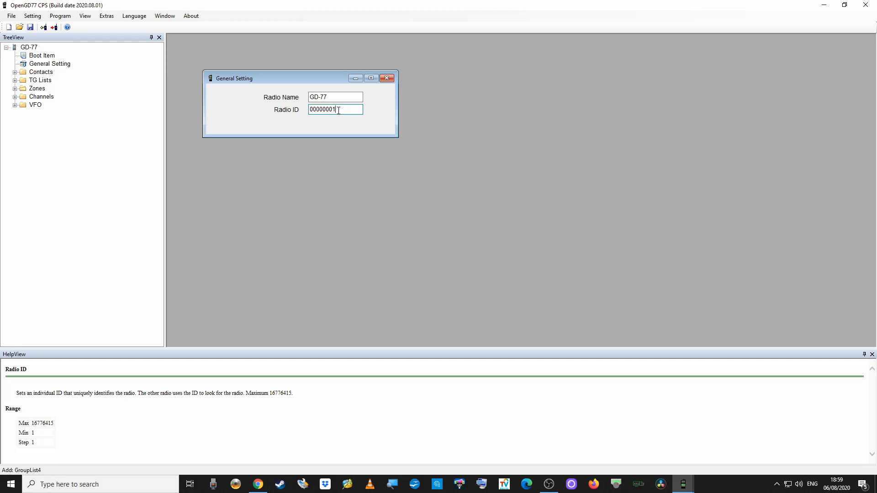
{"action": "left_click_drag", "start_coordinate": [338, 110], "coordinate": [310, 98]}
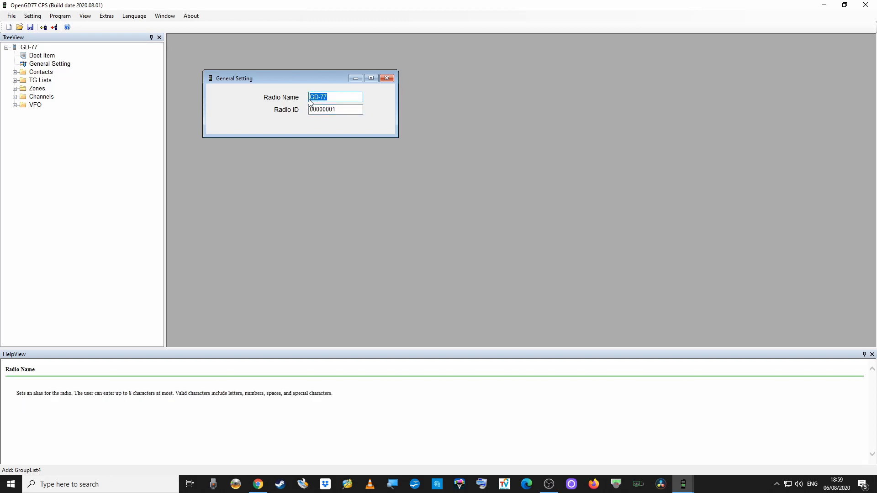
{"action": "type", "text": "22"}
{"action": "key", "text": "BackSpace"}
{"action": "key", "text": "BackSpace"}
{"action": "type", "text": "2E0UKH"}
Replace Radio ID 00000001 with the owner's DMR ID and close General Setting.
{"action": "left_click", "coordinate": [344, 110]}
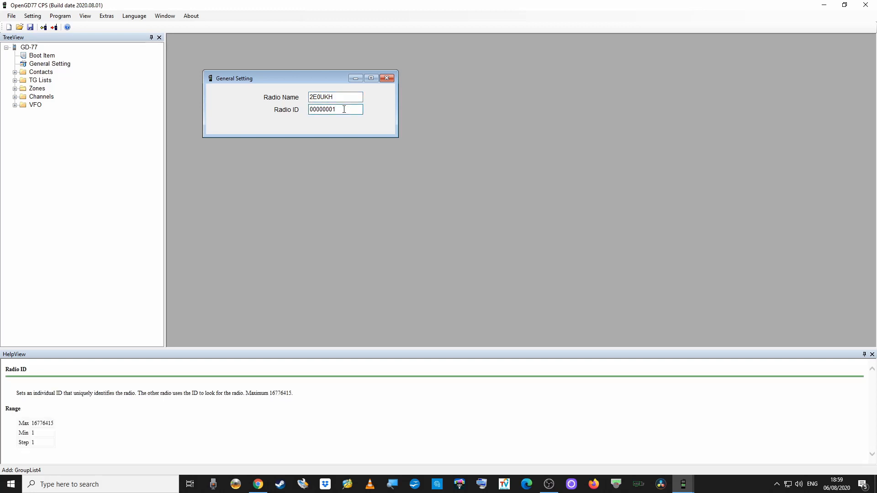
{"action": "key", "text": "BackSpace"}
{"action": "key", "text": "BackSpace"}
{"action": "key", "text": "BackSpace"}
{"action": "key", "text": "BackSpace"}
{"action": "key", "text": "BackSpace"}
{"action": "key", "text": "BackSpace"}
{"action": "key", "text": "BackSpace"}
{"action": "key", "text": "BackSpace"}
{"action": "type", "text": "43920000"}
{"action": "key", "text": "BackSpace"}
{"action": "key", "text": "BackSpace"}
{"action": "key", "text": "BackSpace"}
{"action": "key", "text": "BackSpace"}
{"action": "key", "text": "BackSpace"}
{"action": "key", "text": "BackSpace"}
{"action": "key", "text": "BackSpace"}
{"action": "key", "text": "BackSpace"}
{"action": "left_click", "coordinate": [386, 78]}
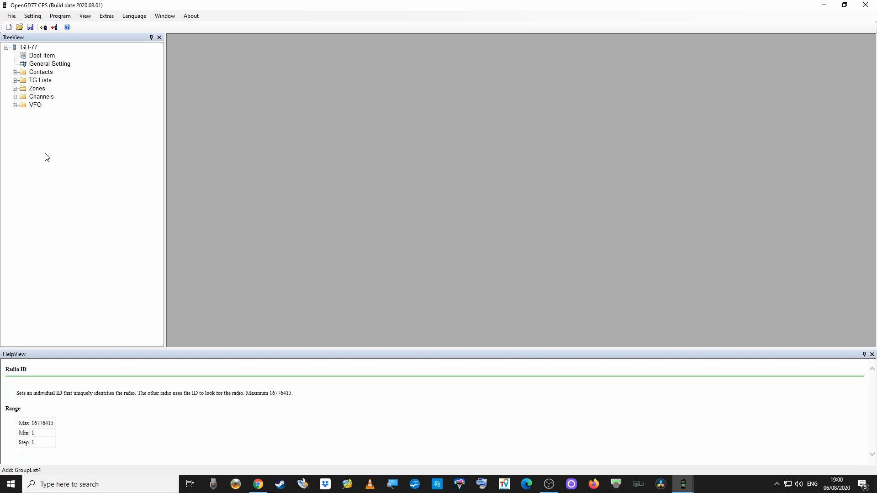
Expand Contacts and select Digital Contacts to list TG 9, Parrot 9990 and the TG 91 entries.
{"action": "left_click", "coordinate": [15, 72]}
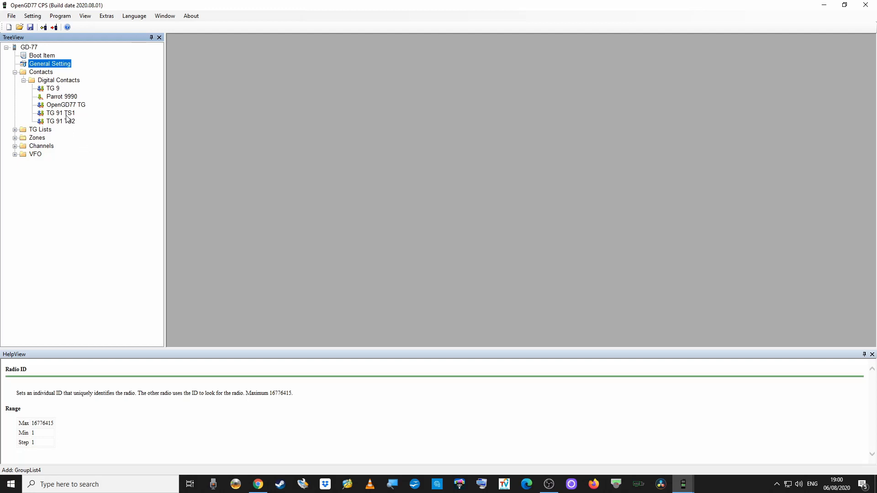
{"action": "left_click", "coordinate": [59, 81]}
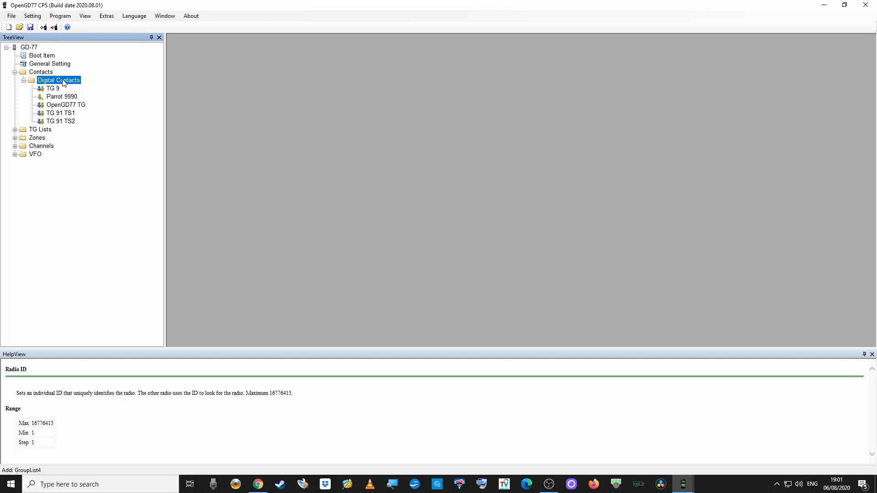
Add a Group Call contact named USA NW, changing its Call ID from 6 to 3100.
{"action": "right_click", "coordinate": [64, 82]}
{"action": "mouse_move", "coordinate": [83, 89]}
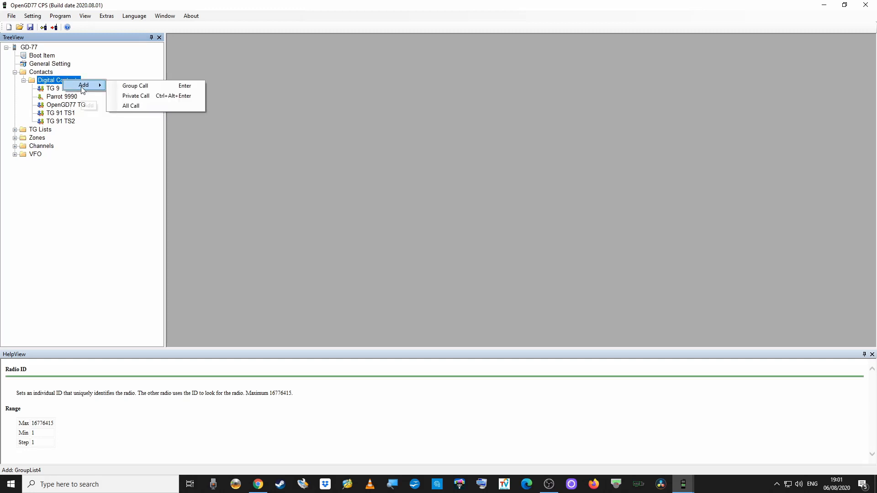
{"action": "left_click", "coordinate": [134, 88]}
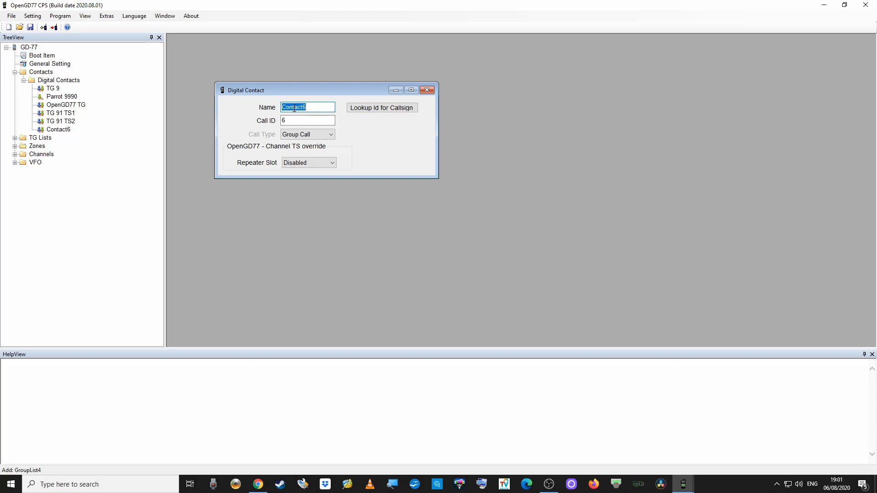
{"action": "type", "text": "USA NW"}
{"action": "left_click", "coordinate": [290, 120]}
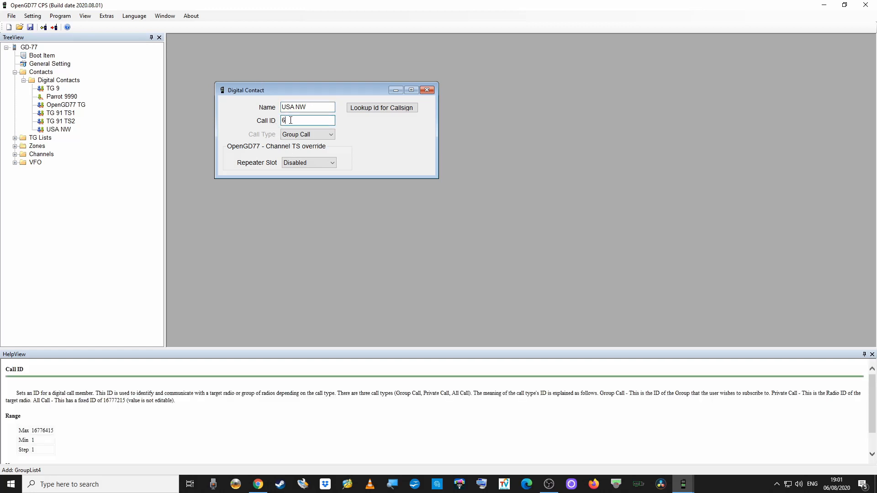
{"action": "key", "text": "BackSpace"}
{"action": "type", "text": "3100"}
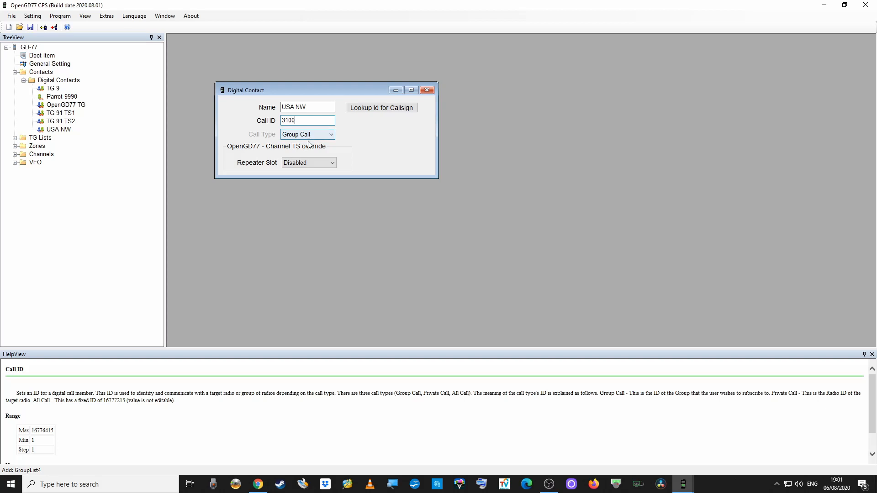
{"action": "left_click", "coordinate": [376, 109]}
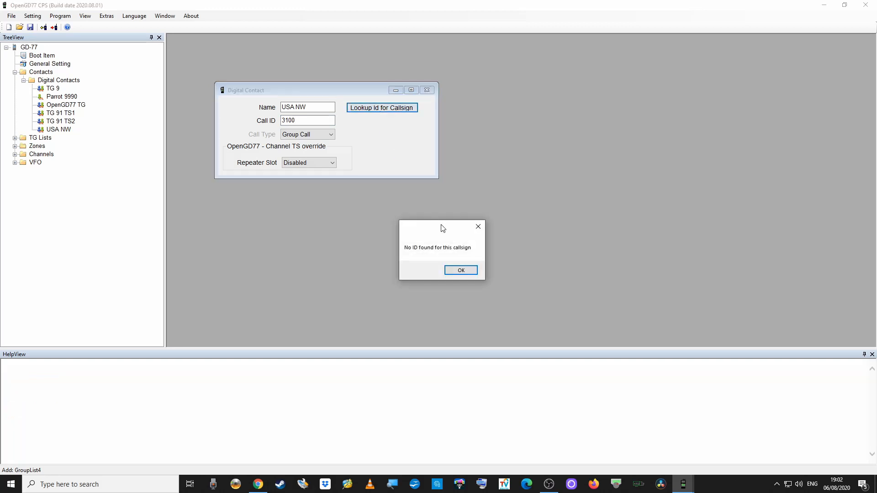
{"action": "left_click", "coordinate": [459, 270]}
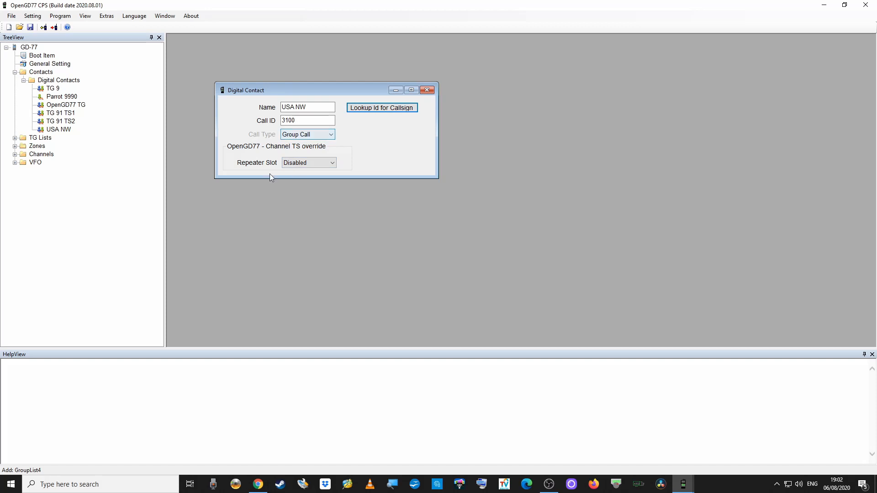
{"action": "left_click", "coordinate": [331, 163]}
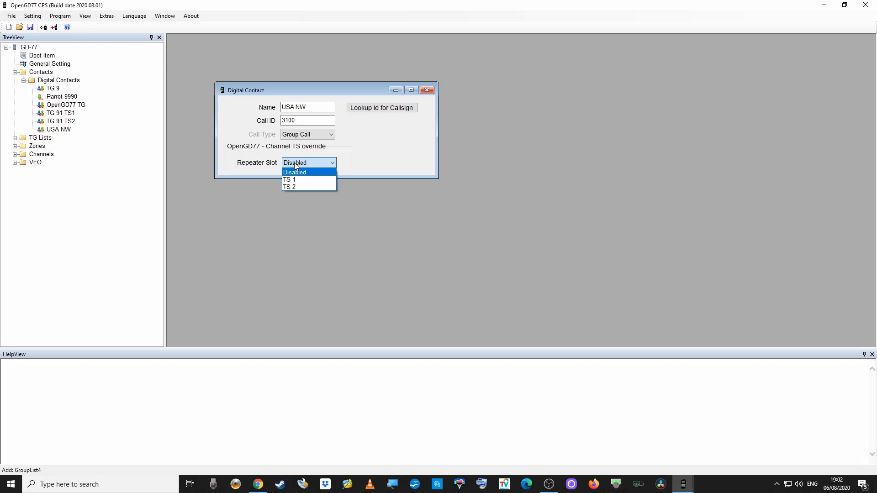
{"action": "left_click", "coordinate": [295, 165]}
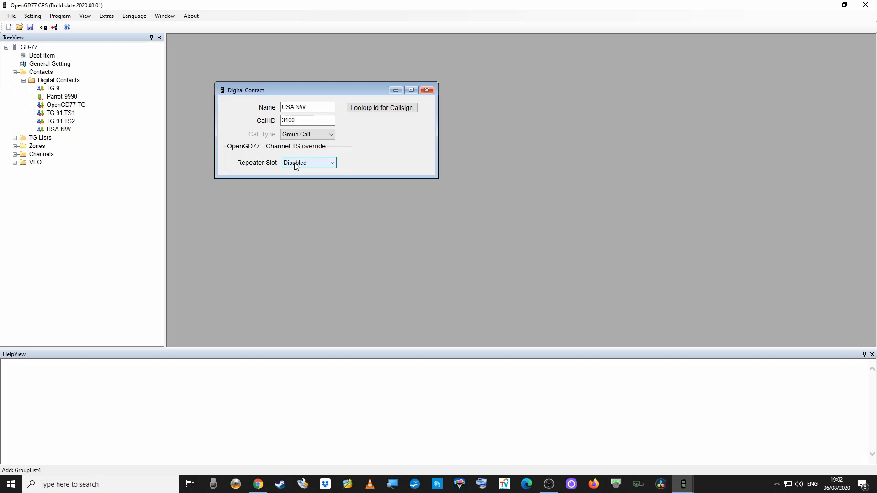
Expand Channels, briefly open and close Channel1, then close the USA NW contact editor.
{"action": "left_click", "coordinate": [15, 155]}
{"action": "double_click", "coordinate": [59, 163]}
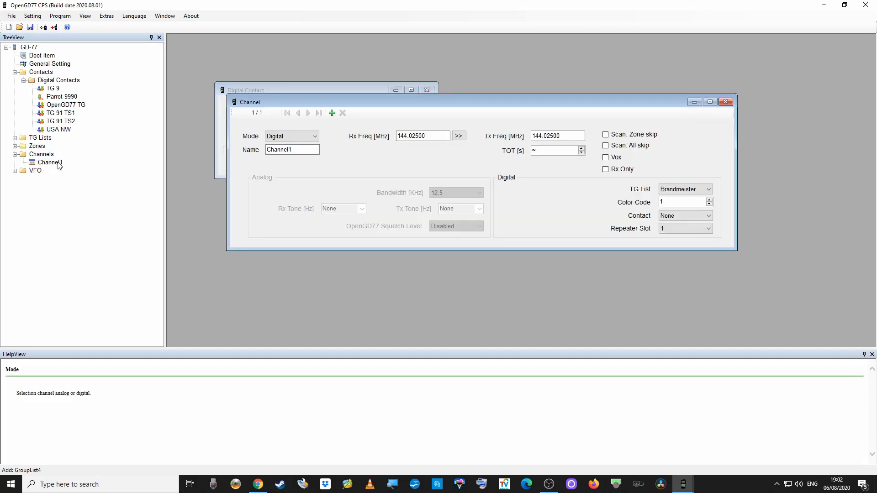
{"action": "left_click", "coordinate": [726, 102]}
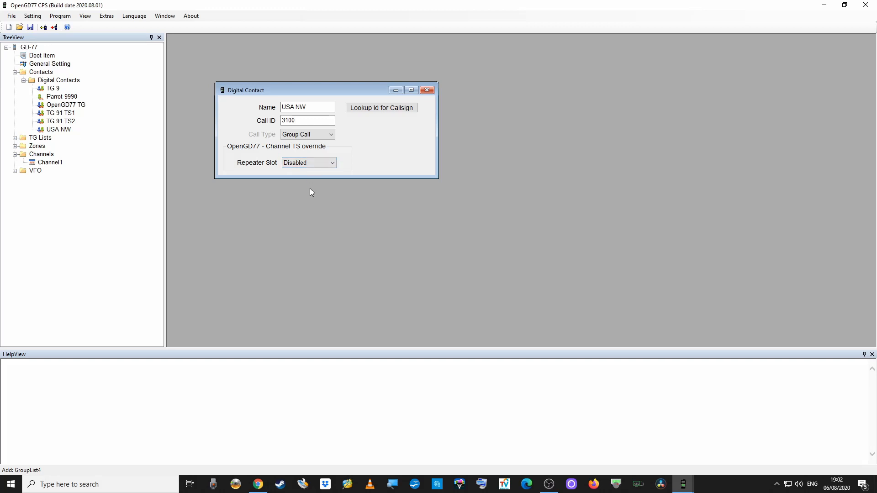
{"action": "left_click", "coordinate": [426, 91]}
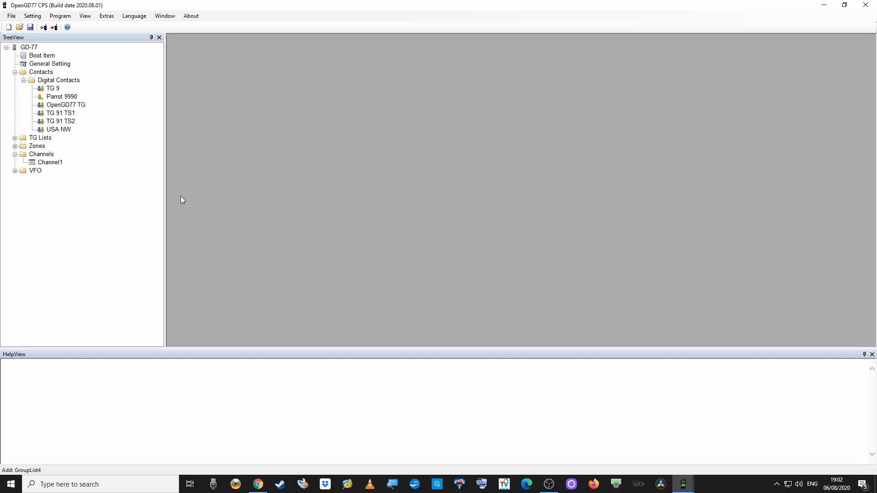
{"action": "left_click", "coordinate": [63, 130]}
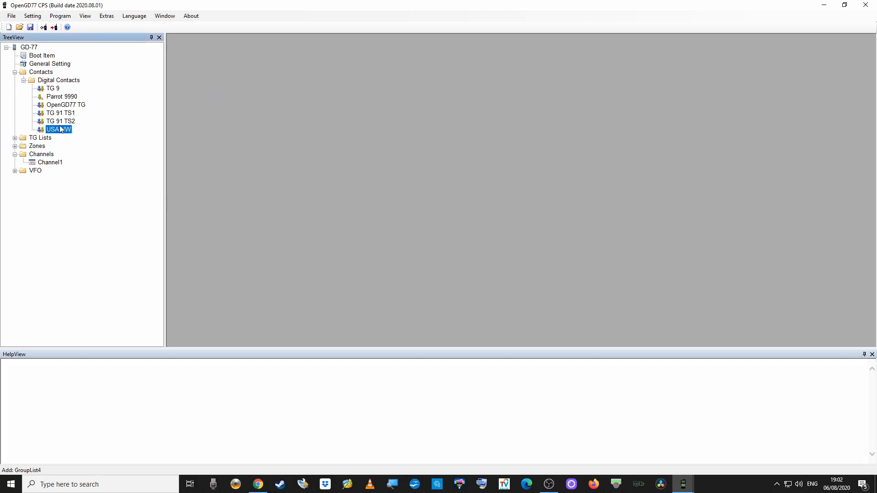
{"action": "right_click", "coordinate": [63, 82]}
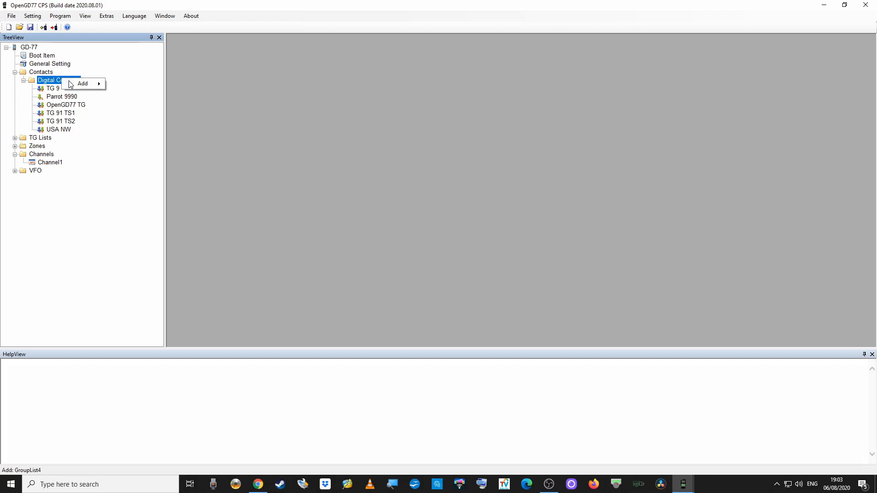
{"action": "mouse_move", "coordinate": [83, 84]}
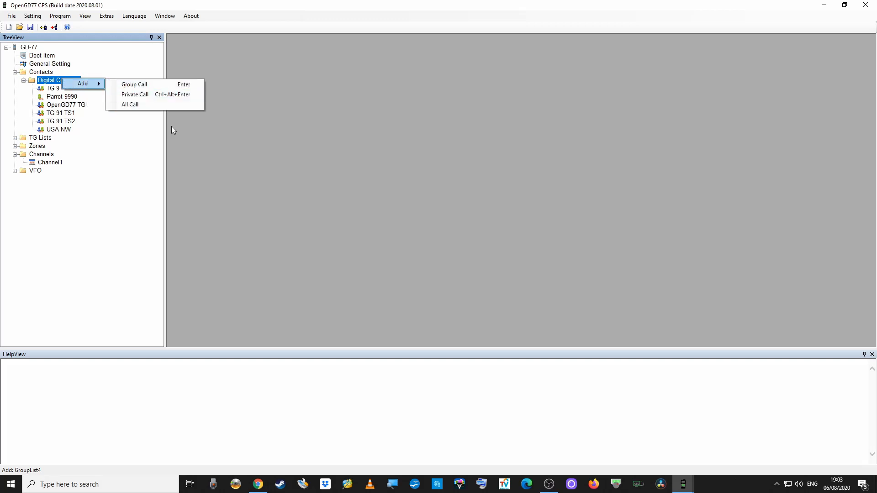
{"action": "left_click", "coordinate": [212, 133]}
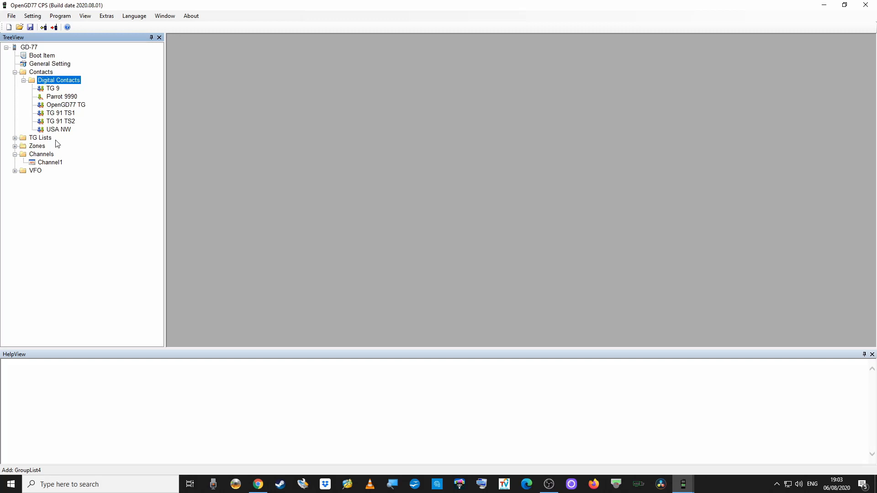
{"action": "left_click", "coordinate": [56, 89]}
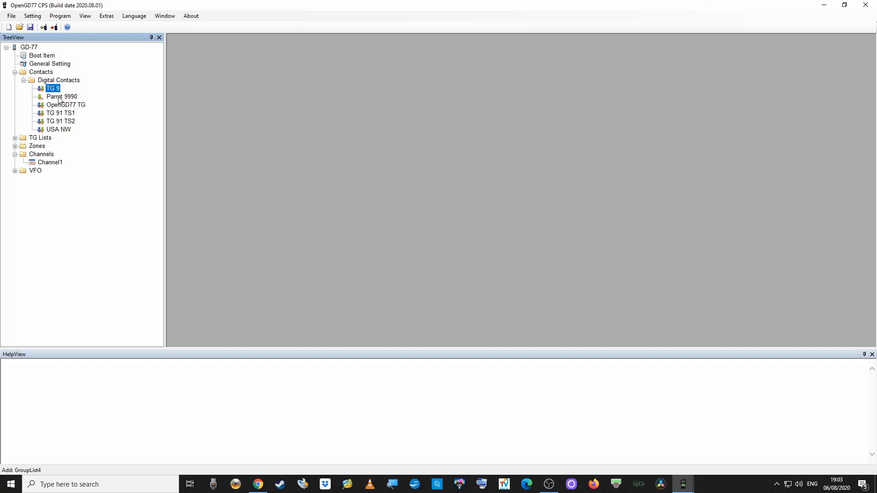
Delete the TG 9 contact from Digital Contacts.
{"action": "left_click", "coordinate": [59, 97]}
{"action": "left_click", "coordinate": [56, 89]}
{"action": "right_click", "coordinate": [56, 90]}
{"action": "left_click", "coordinate": [77, 94]}
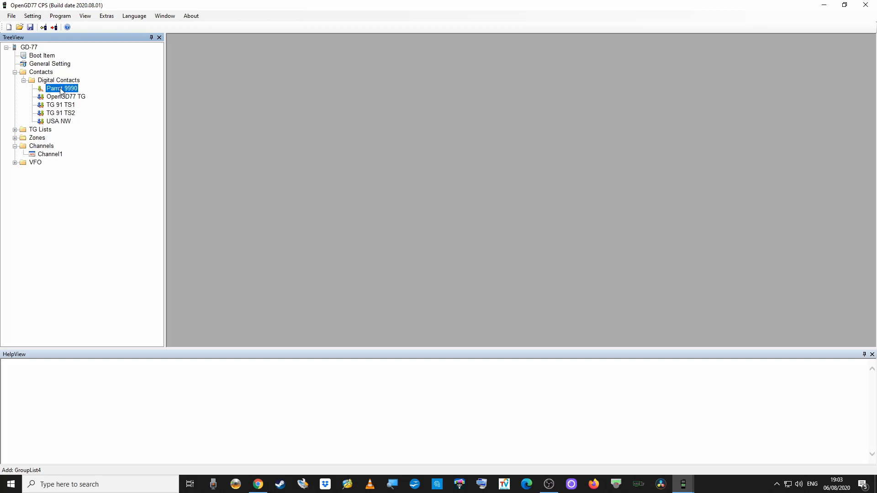
Inspect and close the Parrot 9990 and OpenGD77 TG contact details, then select TG 91 TS1.
{"action": "double_click", "coordinate": [61, 89]}
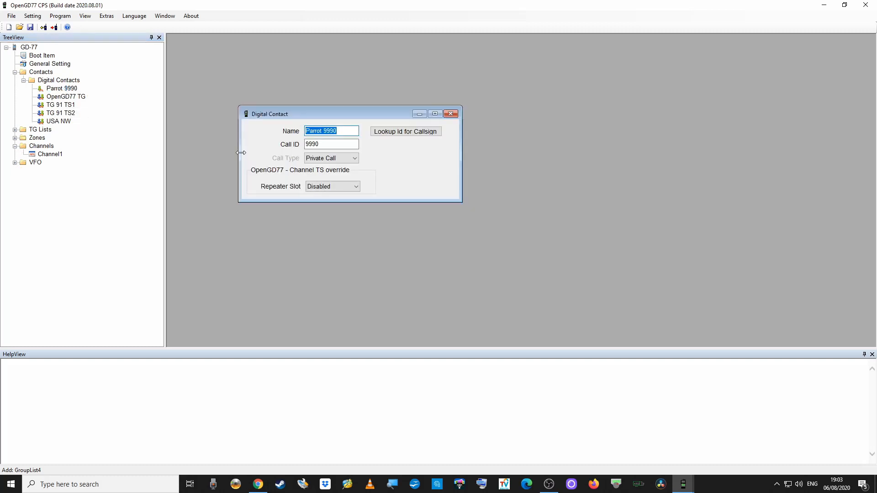
{"action": "left_click", "coordinate": [450, 113]}
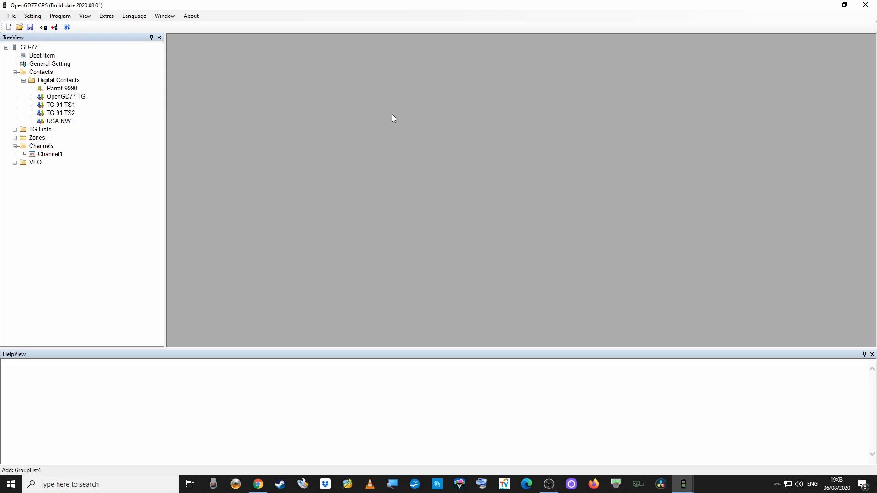
{"action": "left_click", "coordinate": [61, 97]}
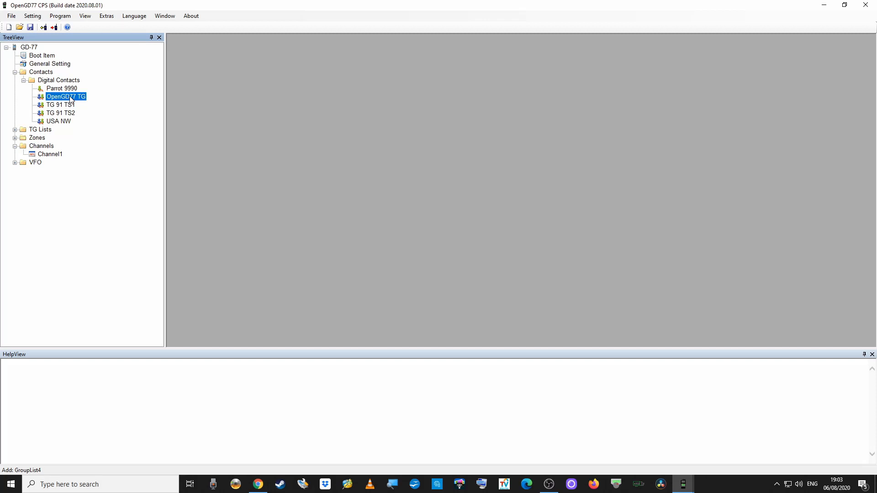
{"action": "double_click", "coordinate": [71, 97]}
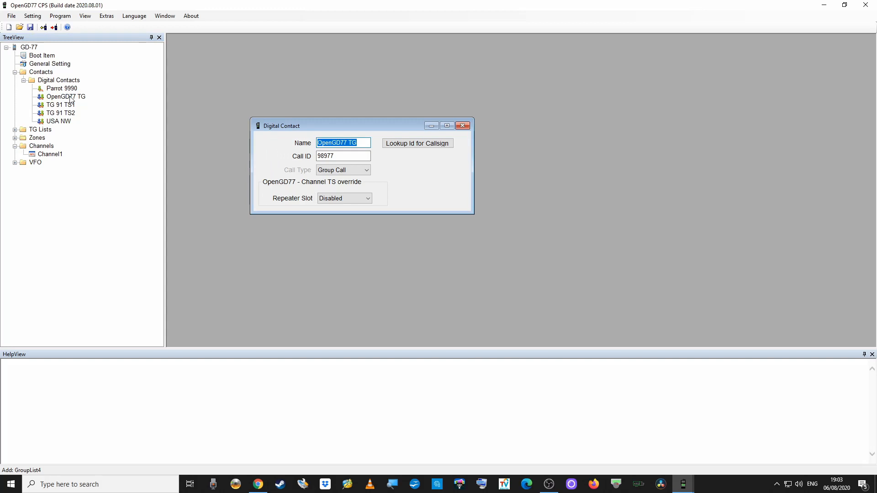
{"action": "left_click", "coordinate": [461, 126]}
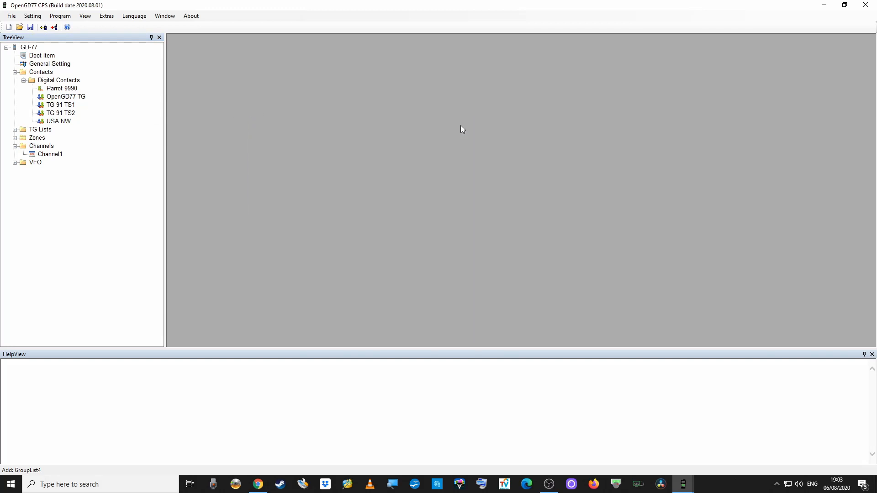
{"action": "left_click", "coordinate": [65, 108]}
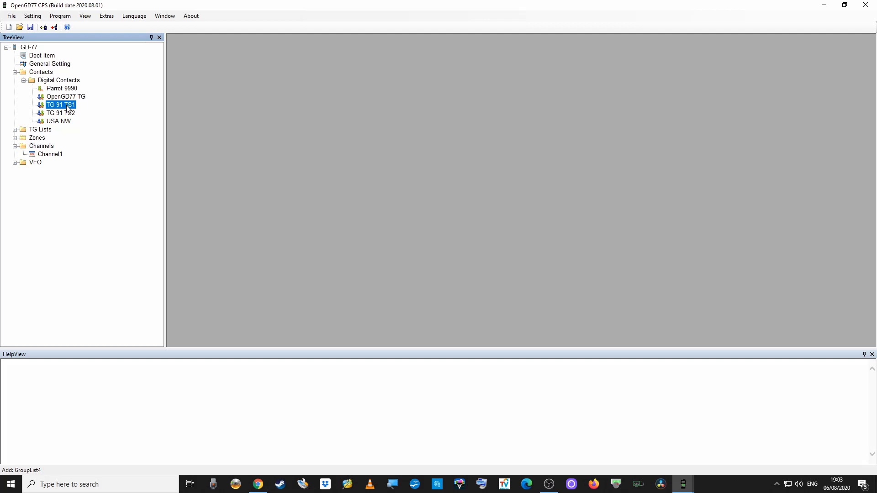
Delete the TG 91 TS1 and TG 91 TS2 contacts, then select Channel1 under Channels.
{"action": "right_click", "coordinate": [67, 108]}
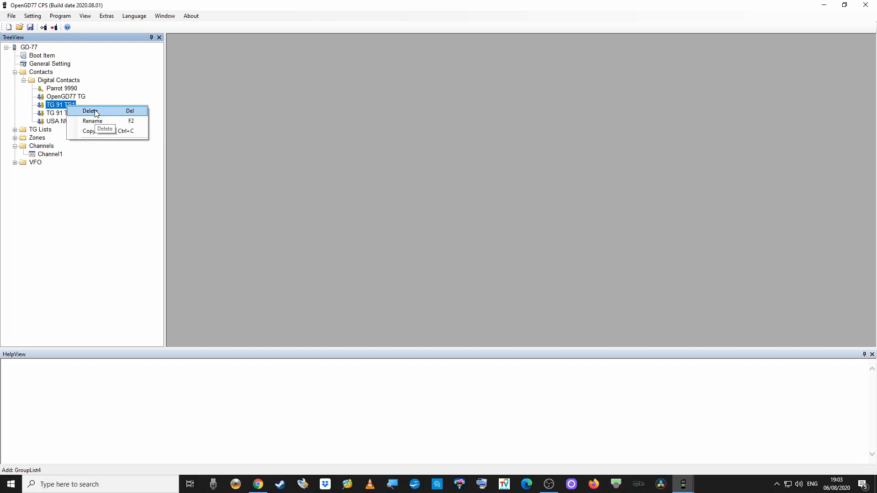
{"action": "left_click", "coordinate": [91, 111]}
{"action": "right_click", "coordinate": [65, 104]}
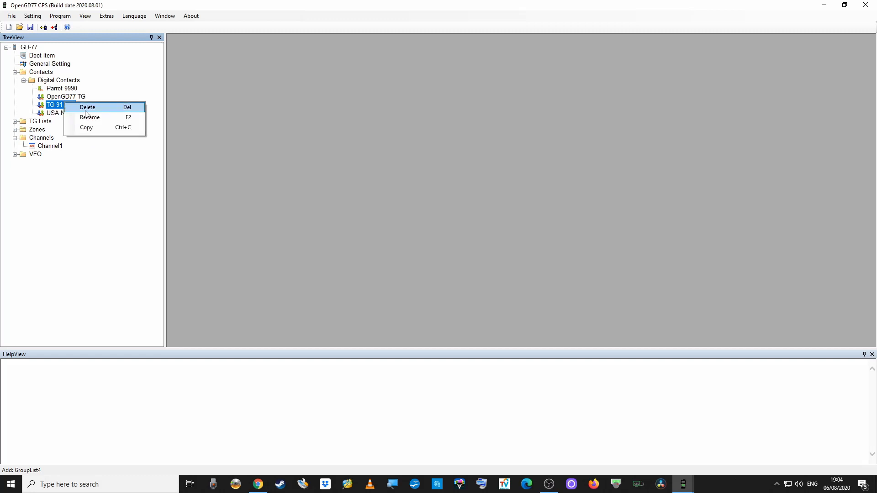
{"action": "left_click", "coordinate": [88, 108]}
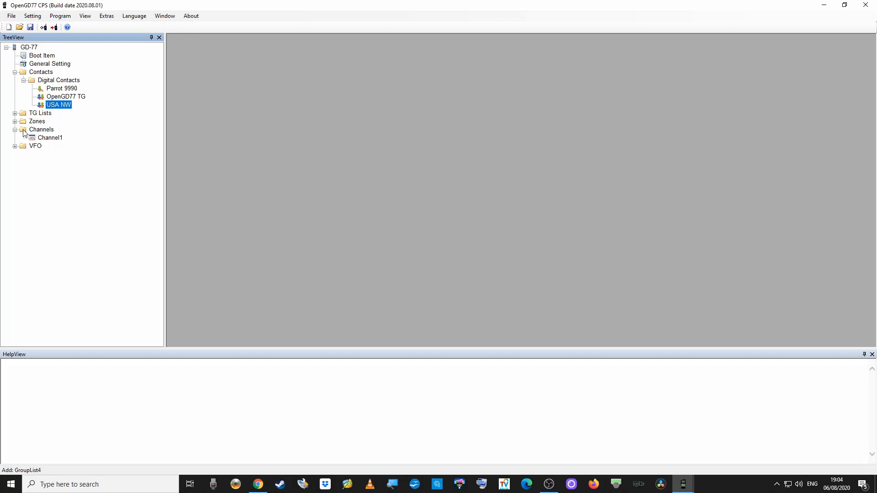
{"action": "left_click", "coordinate": [39, 131]}
{"action": "left_click", "coordinate": [51, 140]}
{"action": "right_click", "coordinate": [39, 131]}
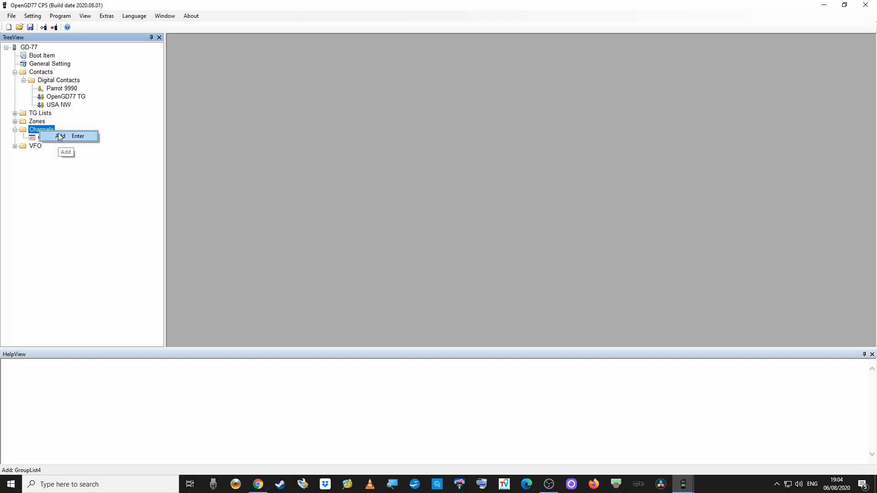
{"action": "left_click", "coordinate": [69, 189]}
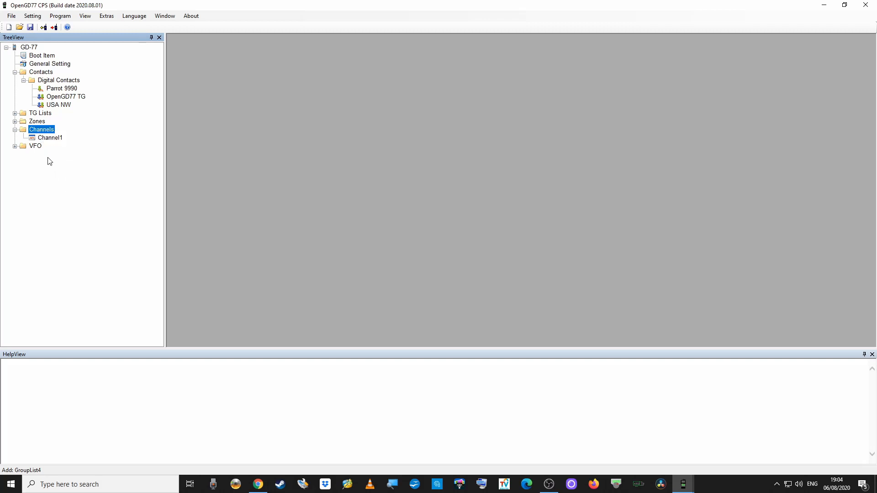
{"action": "left_click", "coordinate": [48, 138]}
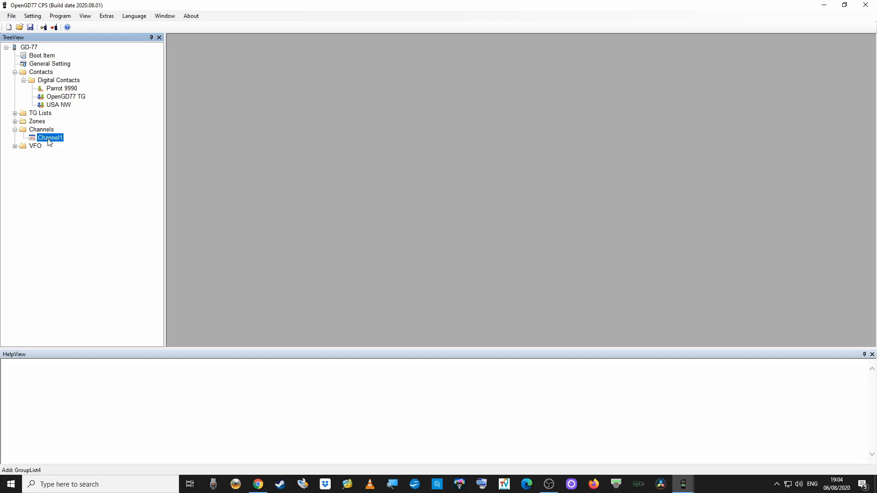
Open Channel1 and replace its receive frequency with 439.20000.
{"action": "double_click", "coordinate": [49, 139]}
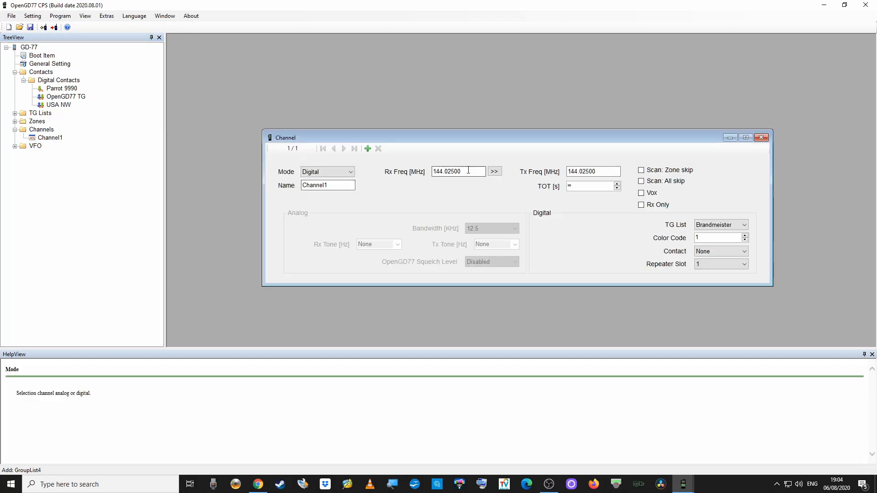
{"action": "left_click_drag", "start_coordinate": [468, 170], "coordinate": [399, 176]}
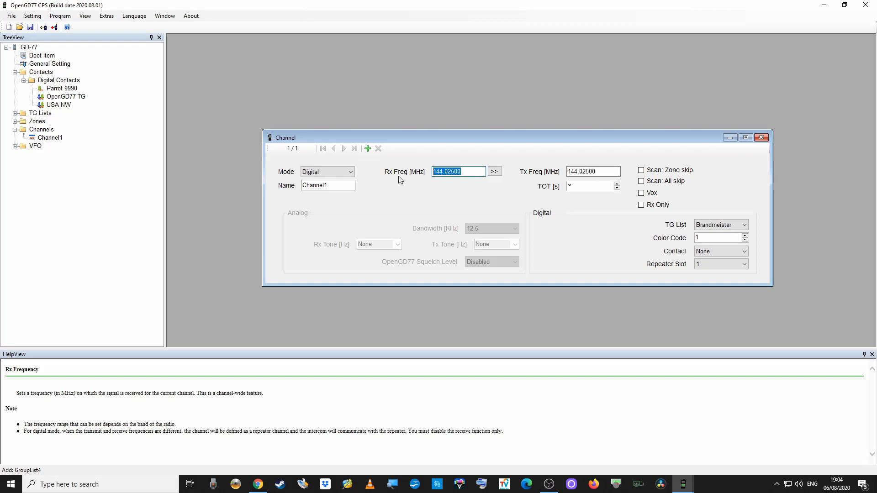
{"action": "type", "text": "439.20000"}
Copy 439.20000 from Rx Freq into Tx Freq and commit both frequencies.
{"action": "left_click_drag", "start_coordinate": [461, 171], "coordinate": [433, 172]}
{"action": "right_click", "coordinate": [440, 172]}
{"action": "left_click", "coordinate": [466, 200]}
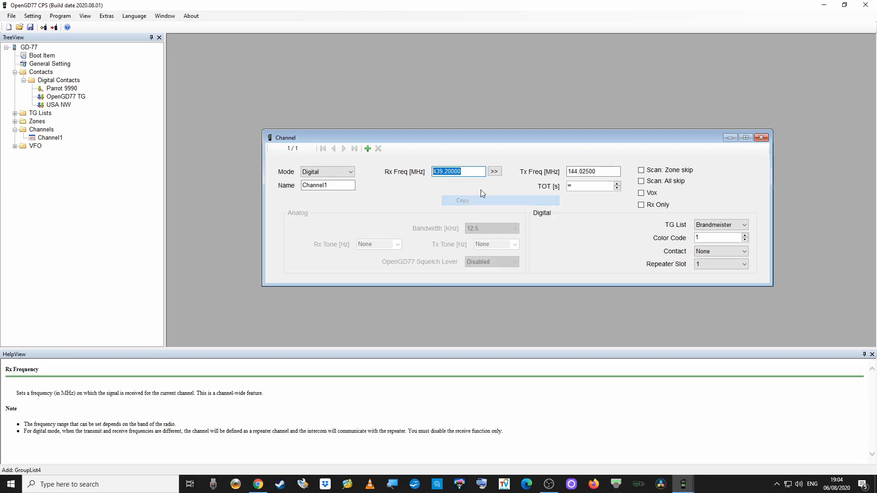
{"action": "left_click_drag", "start_coordinate": [612, 171], "coordinate": [570, 172]}
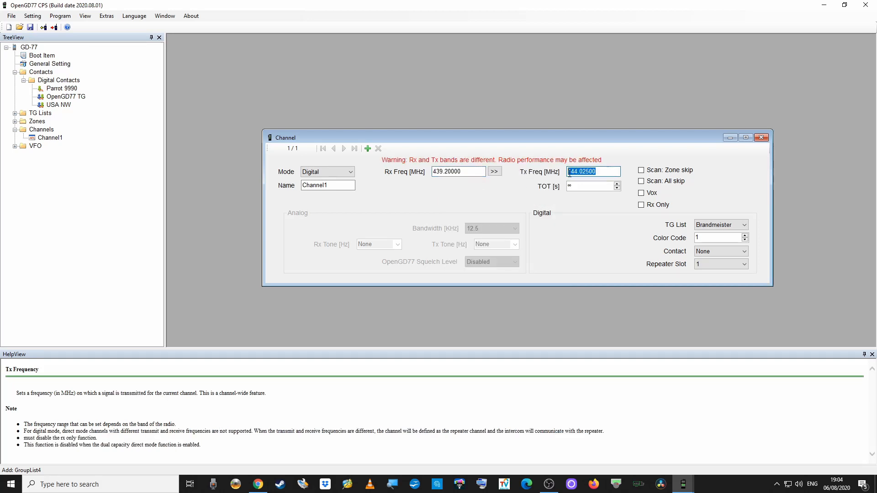
{"action": "right_click", "coordinate": [574, 174]}
{"action": "left_click", "coordinate": [596, 211]}
{"action": "left_click", "coordinate": [334, 186]}
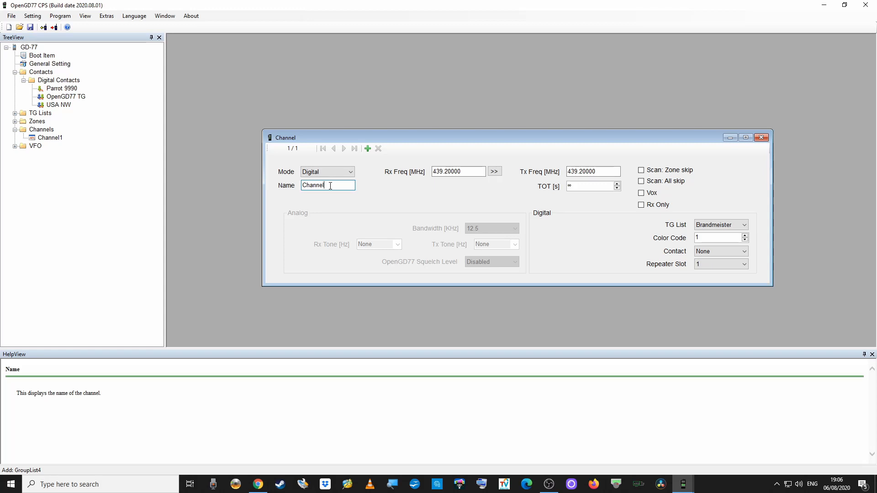
Replace the channel name with 'hotspot' and set its timeout timer to 495 seconds.
{"action": "key", "text": "BackSpace"}
{"action": "key", "text": "BackSpace"}
{"action": "key", "text": "BackSpace"}
{"action": "key", "text": "BackSpace"}
{"action": "key", "text": "BackSpace"}
{"action": "key", "text": "BackSpace"}
{"action": "key", "text": "BackSpace"}
{"action": "key", "text": "BackSpace"}
{"action": "type", "text": "h"}
{"action": "key", "text": "BackSpace"}
{"action": "type", "text": "h"}
{"action": "key", "text": "BackSpace"}
{"action": "type", "text": "hotspot"}
{"action": "left_click", "coordinate": [616, 188]}
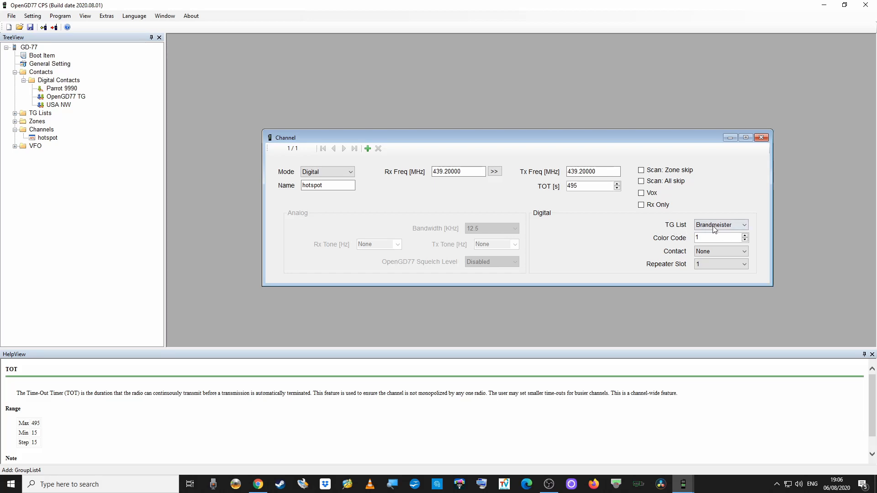
Set the hotspot channel's TG List to None, Contact to USA NW, and Repeater Slot to 2.
{"action": "left_click", "coordinate": [745, 225]}
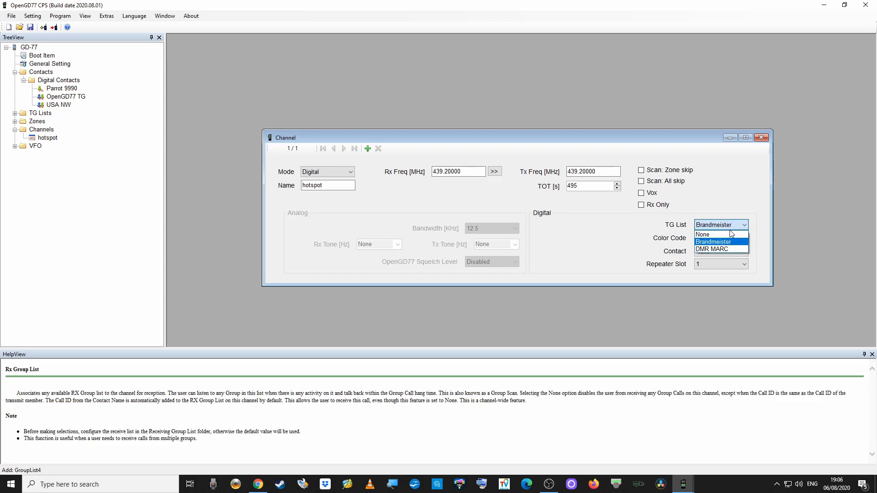
{"action": "left_click", "coordinate": [725, 236]}
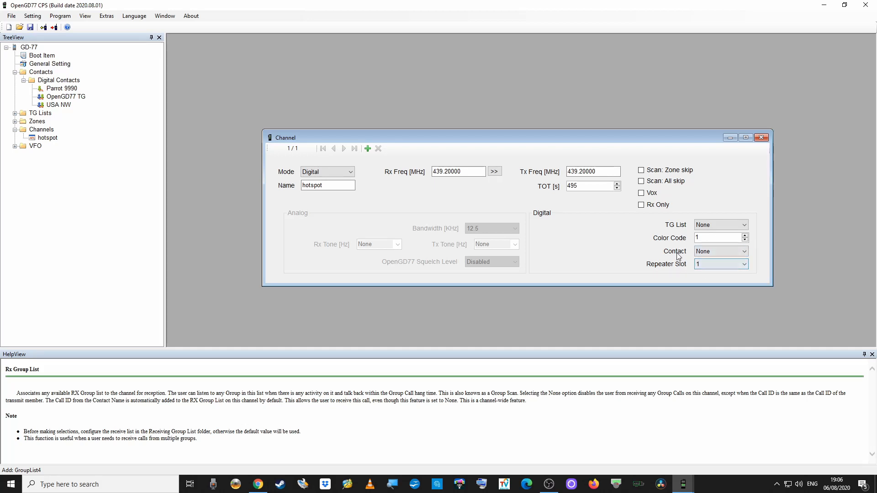
{"action": "left_click", "coordinate": [744, 252]}
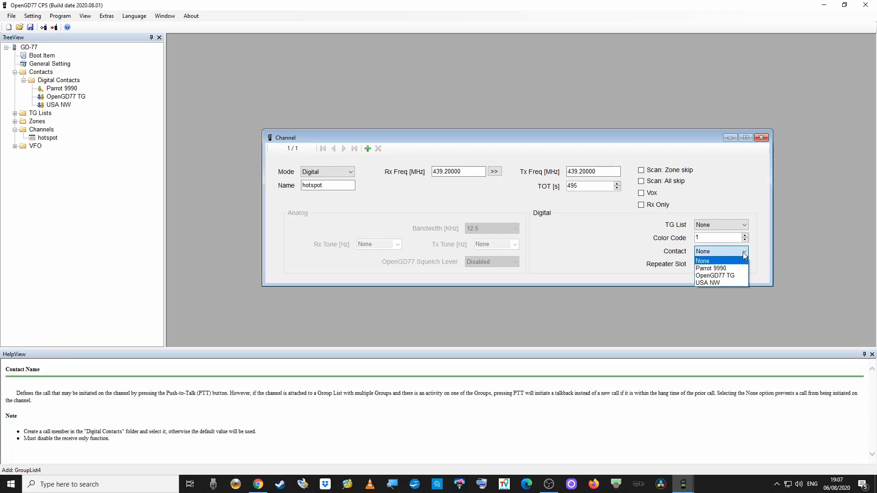
{"action": "left_click", "coordinate": [715, 283]}
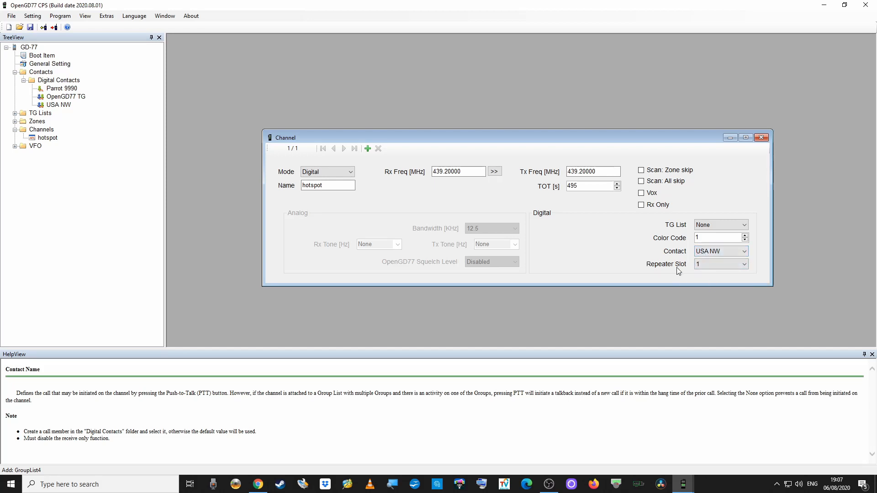
{"action": "left_click", "coordinate": [738, 268]}
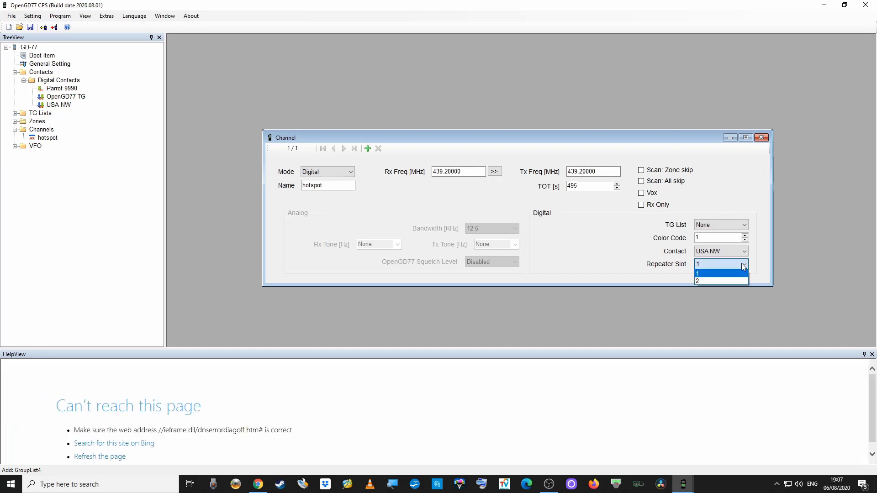
{"action": "left_click", "coordinate": [715, 280]}
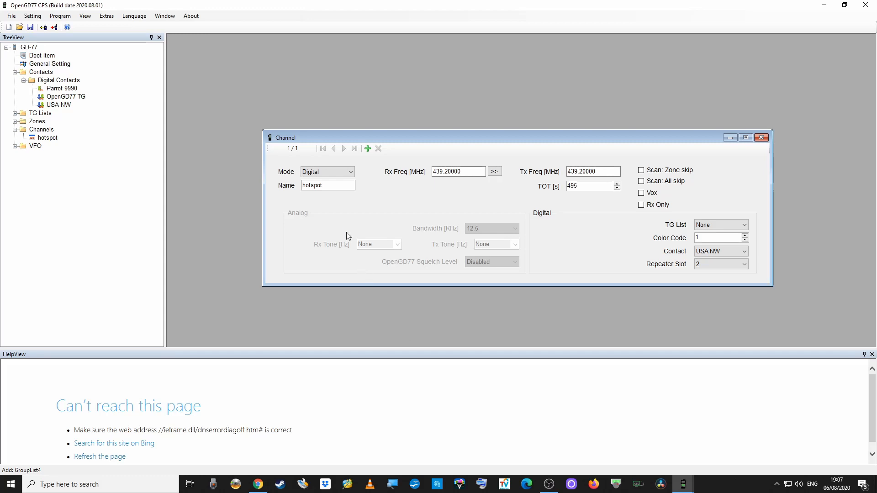
Confirm the channel mode stays Digital and review the receive frequency.
{"action": "left_click", "coordinate": [350, 173]}
{"action": "left_click", "coordinate": [357, 171]}
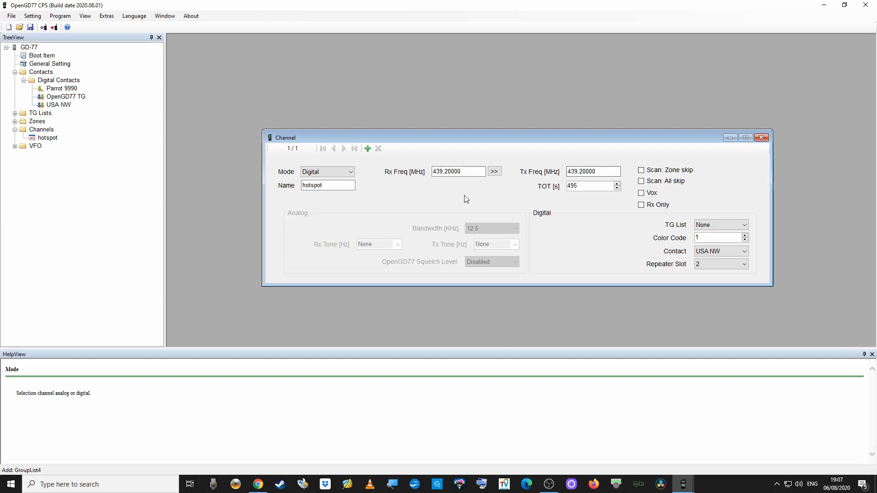
{"action": "left_click", "coordinate": [453, 172]}
Review the transmit frequency, close the hotspot editor, and select Zone1 under Zones.
{"action": "left_click", "coordinate": [598, 172]}
{"action": "left_click", "coordinate": [760, 137]}
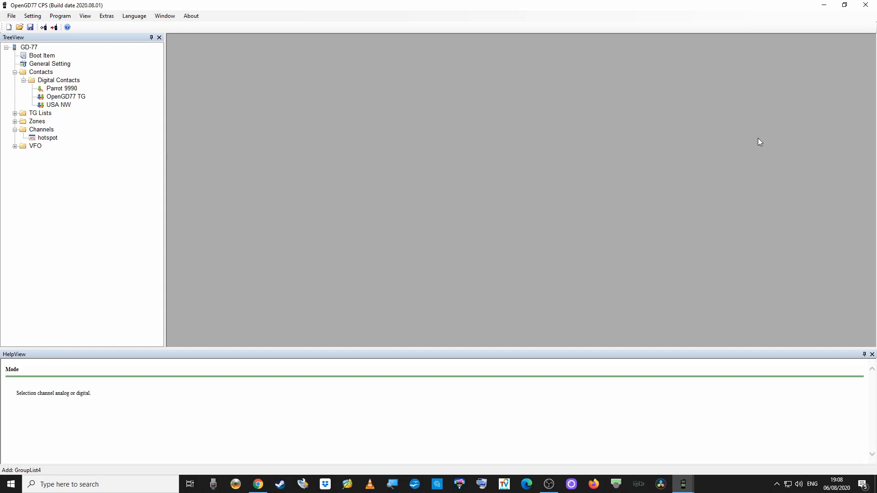
{"action": "left_click", "coordinate": [15, 122]}
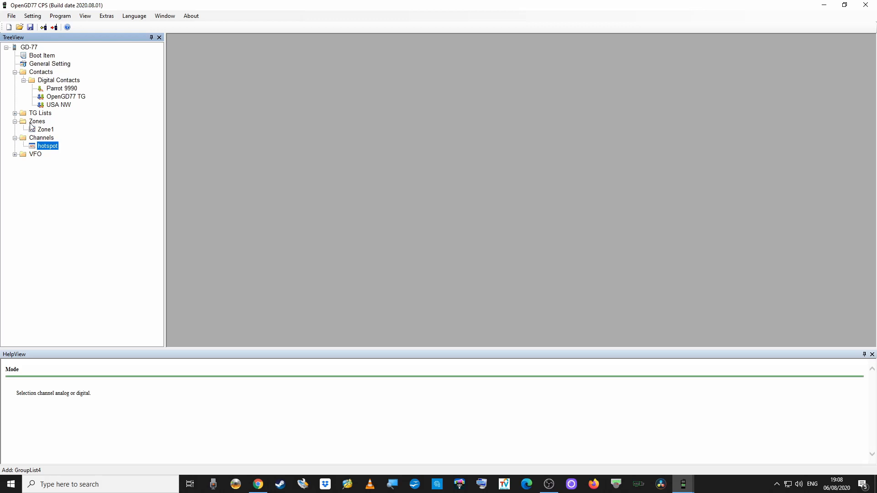
{"action": "left_click", "coordinate": [15, 121]}
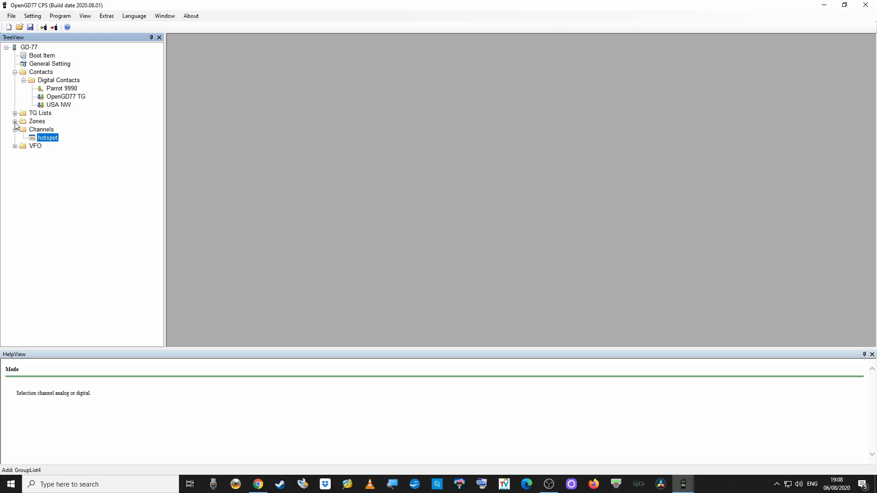
{"action": "left_click", "coordinate": [15, 122]}
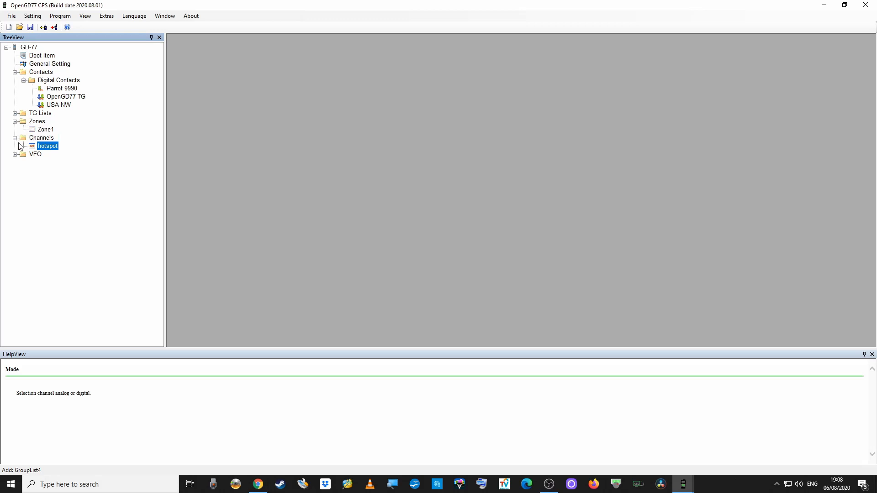
{"action": "left_click", "coordinate": [46, 130]}
Rename Zone1 to 'Local' and open its hotspot member channel.
{"action": "double_click", "coordinate": [45, 131]}
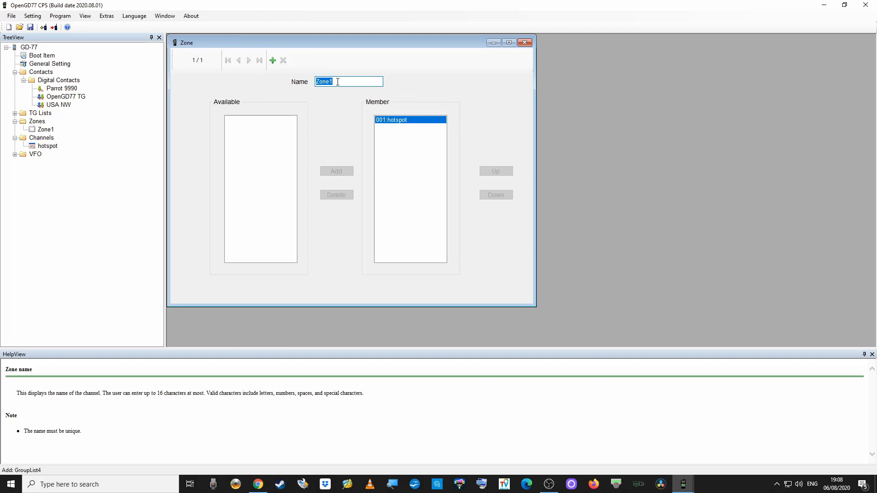
{"action": "key", "text": "BackSpace"}
{"action": "type", "text": "Local"}
{"action": "left_click", "coordinate": [393, 123]}
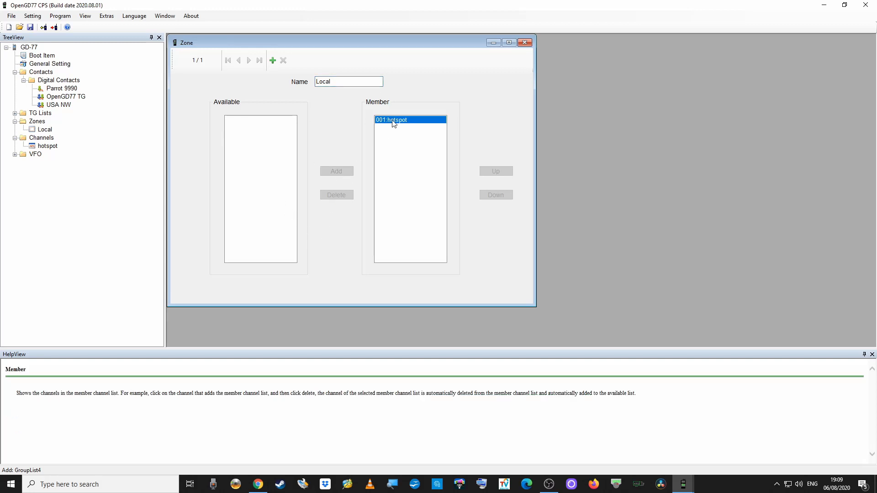
{"action": "left_click", "coordinate": [338, 82]}
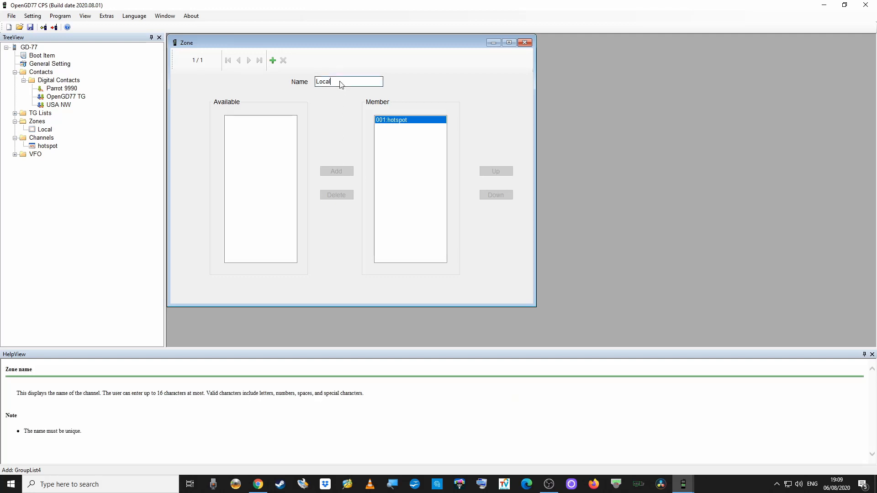
{"action": "double_click", "coordinate": [389, 120]}
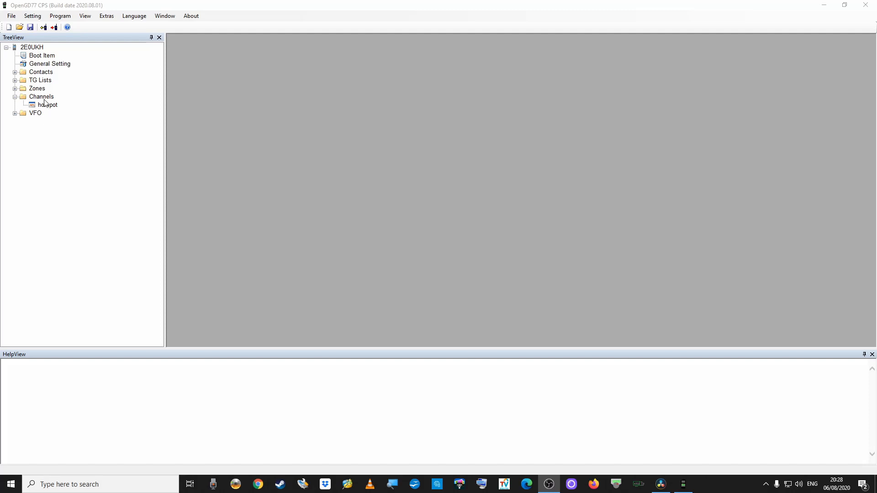
Add Channel2 under Channels with receive and transmit frequencies of 145.5 MHz.
{"action": "left_click", "coordinate": [44, 97]}
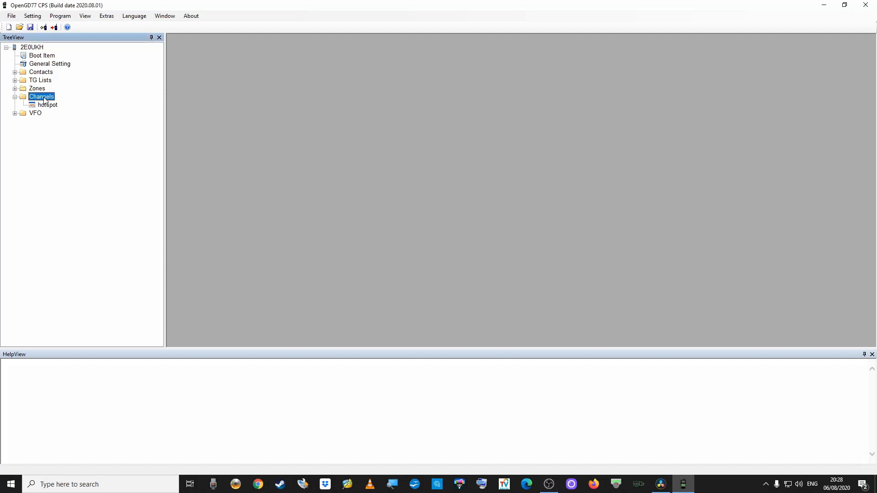
{"action": "right_click", "coordinate": [44, 98]}
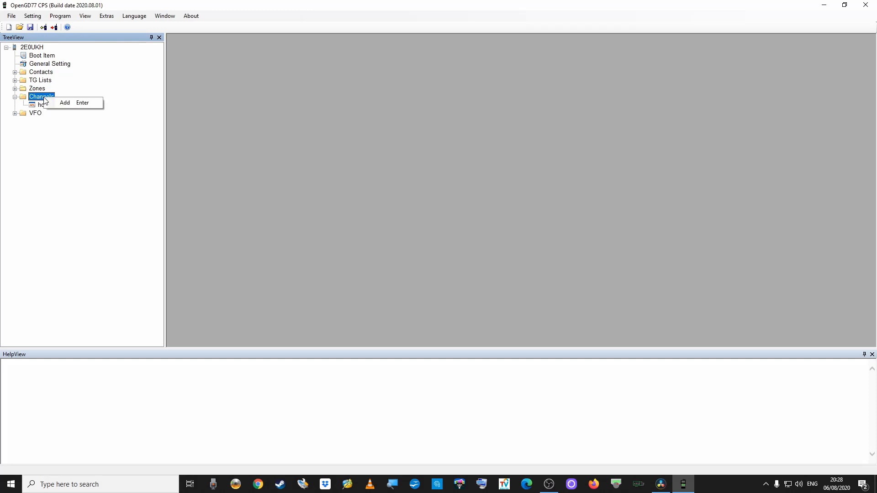
{"action": "left_click", "coordinate": [63, 103]}
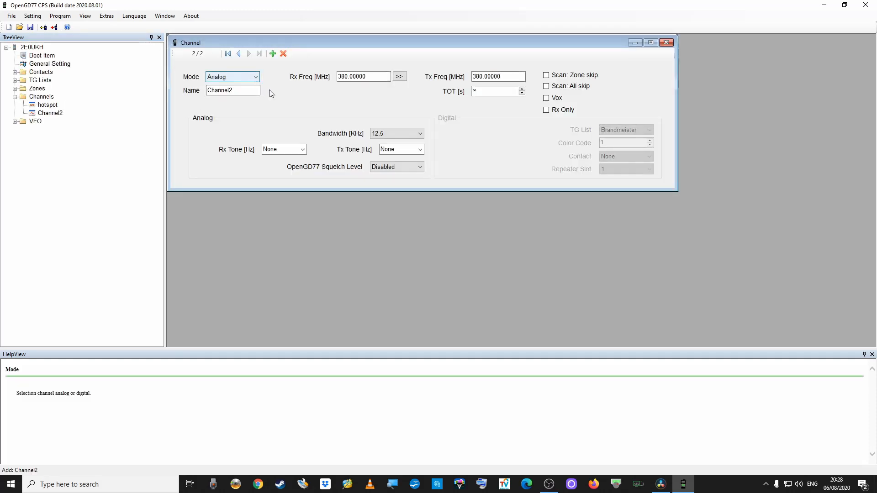
{"action": "left_click", "coordinate": [365, 76]}
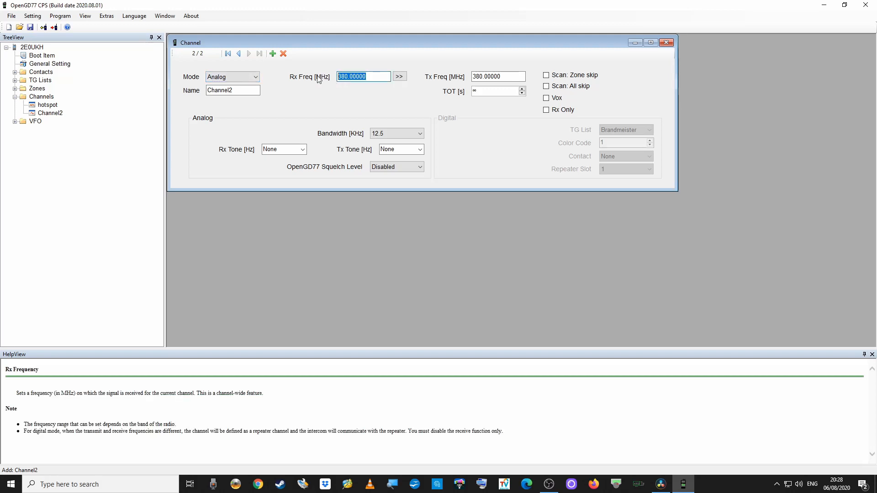
{"action": "type", "text": "145.5"}
{"action": "key", "text": "Tab"}
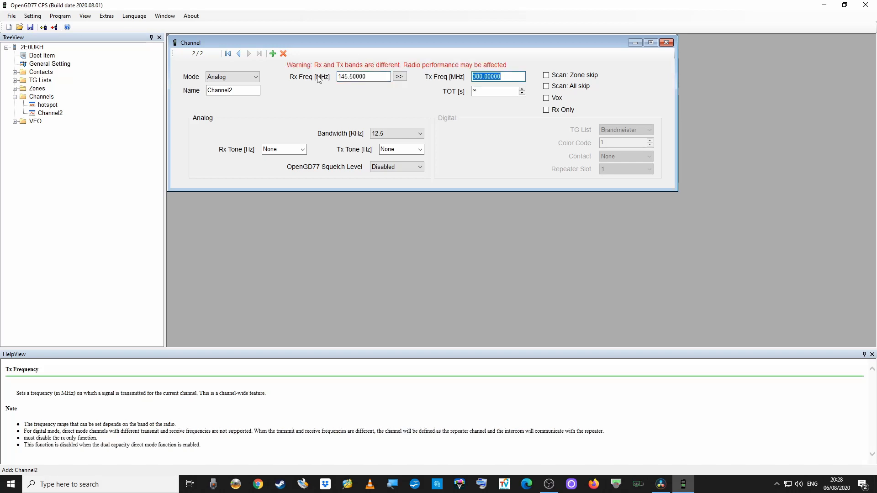
{"action": "type", "text": "145.5"}
{"action": "key", "text": "Tab"}
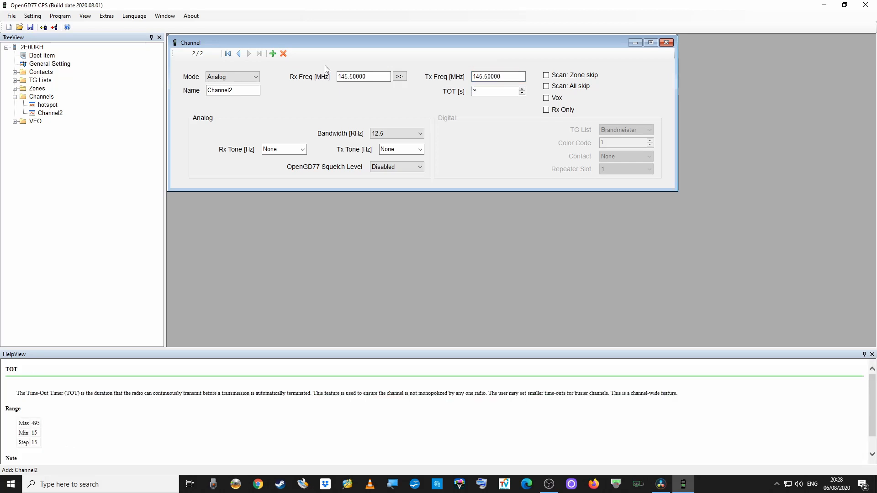
Set Channel2's timeout timer to 495 seconds and keep its transmit tone at None.
{"action": "left_click", "coordinate": [520, 93]}
{"action": "left_click", "coordinate": [420, 150]}
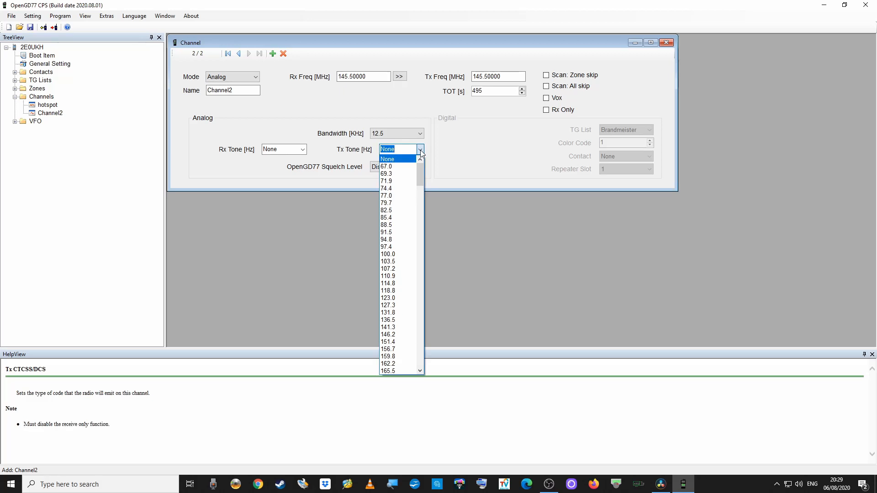
{"action": "left_click", "coordinate": [420, 150]}
{"action": "left_click", "coordinate": [444, 150]}
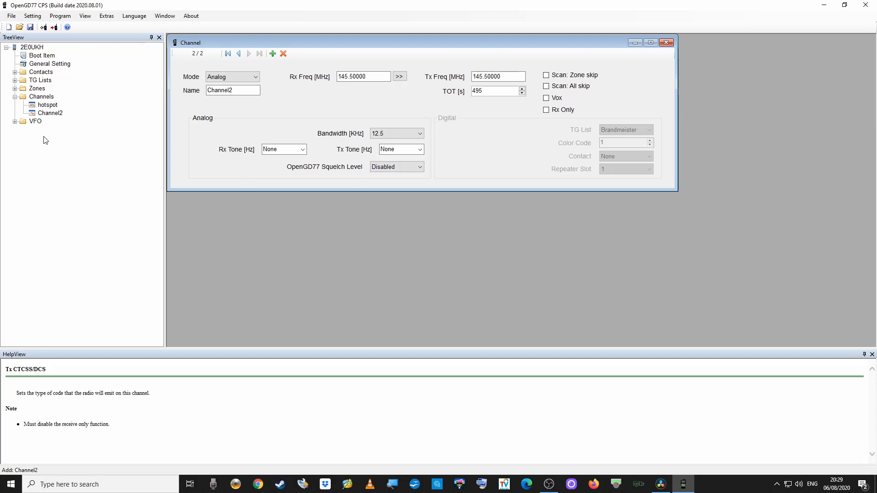
Add Channel2 to the local zone after hotspot, then bring up the Program menu.
{"action": "left_click", "coordinate": [15, 88]}
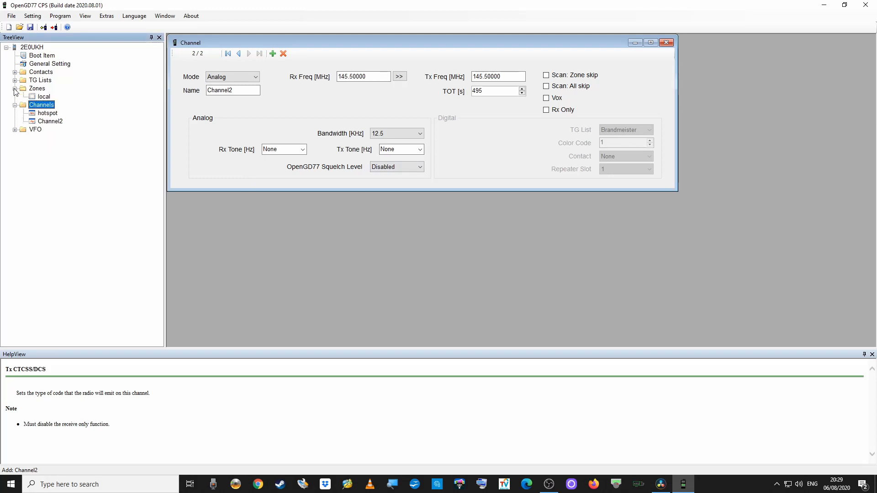
{"action": "left_click", "coordinate": [44, 97]}
{"action": "double_click", "coordinate": [44, 96]}
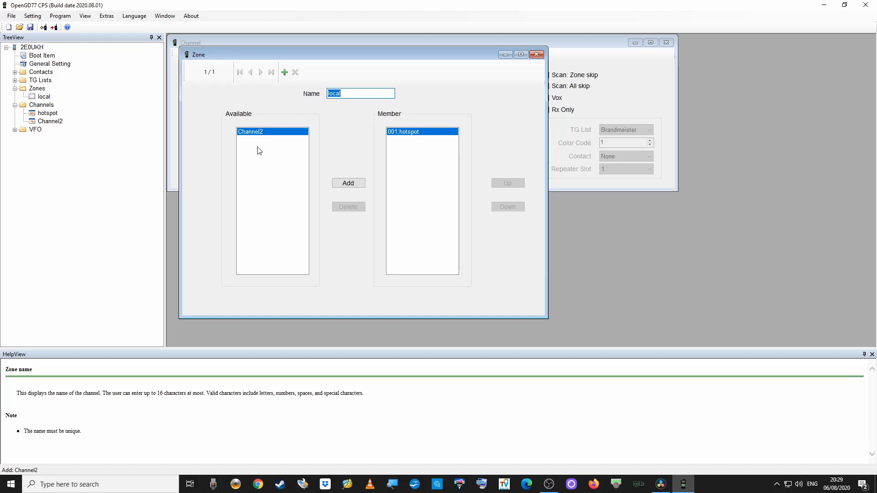
{"action": "left_click", "coordinate": [260, 134]}
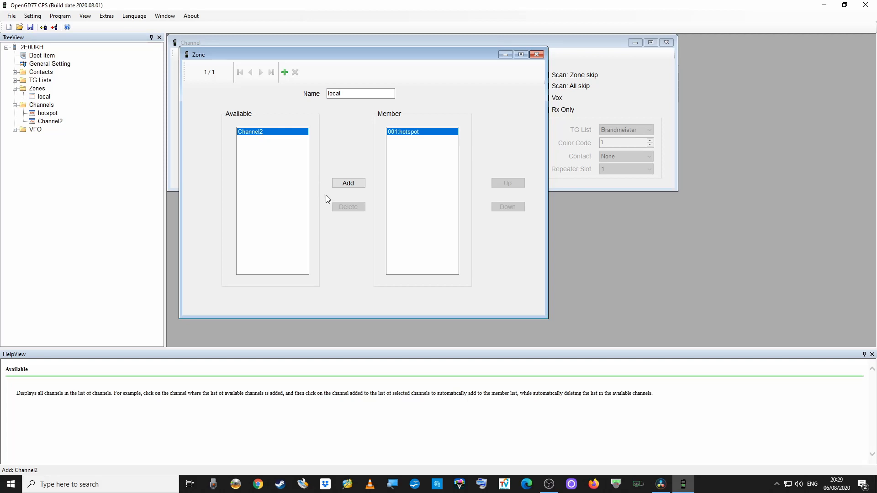
{"action": "left_click", "coordinate": [348, 184]}
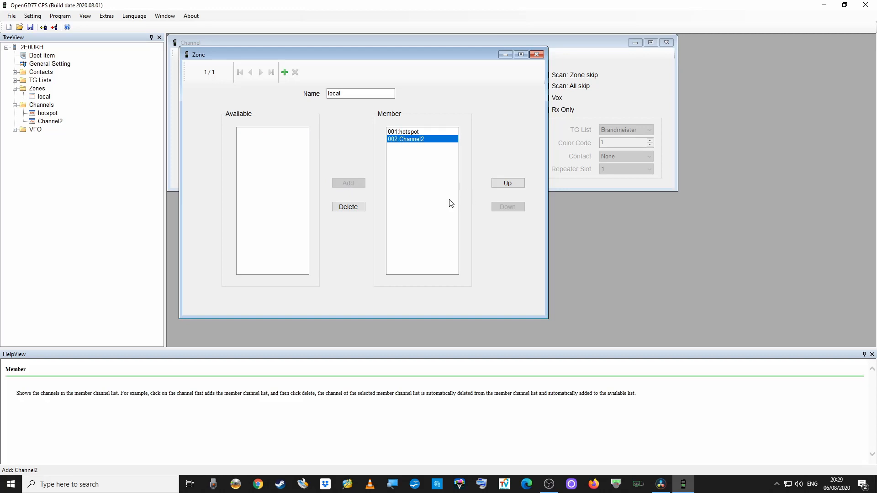
{"action": "left_click", "coordinate": [63, 19]}
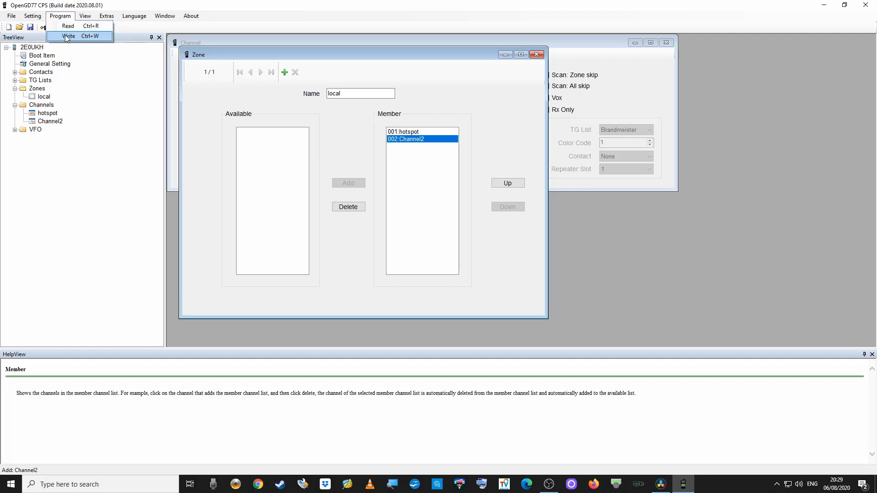